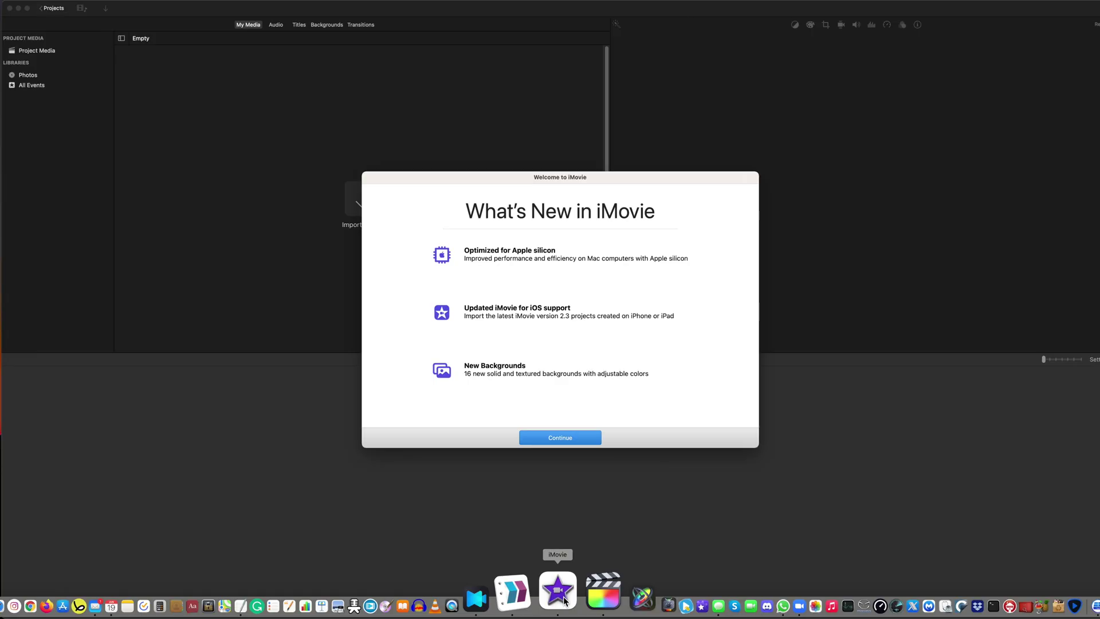
Dismiss the welcome screen and retype the trailer's Studio Name as 'Delight'.
{"action": "left_click", "coordinate": [575, 436]}
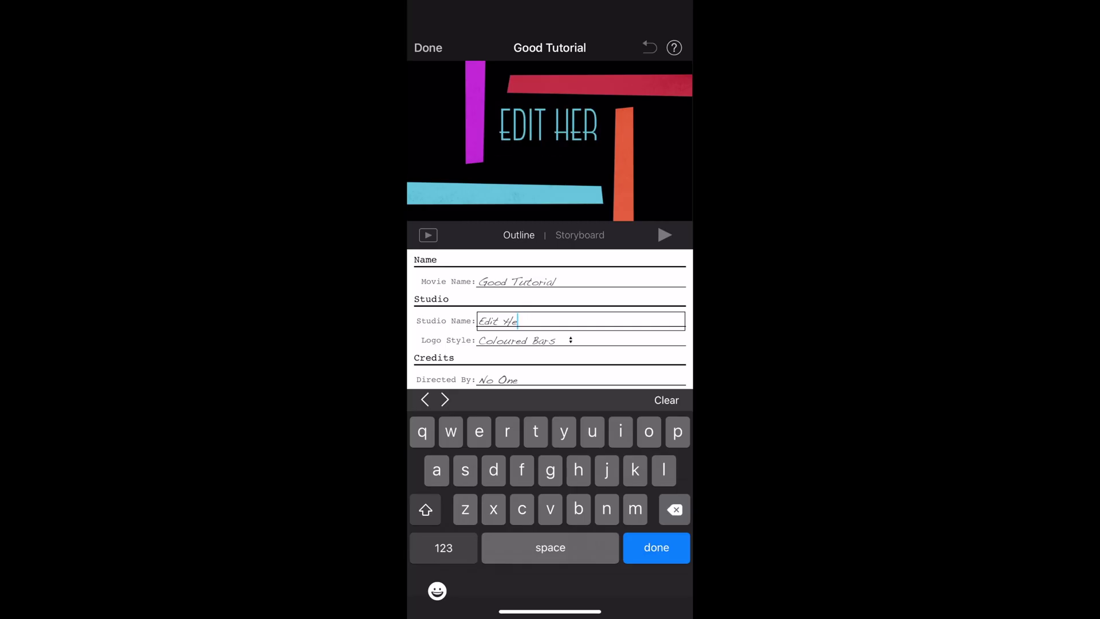
{"action": "key", "text": "BackSpace"}
{"action": "key", "text": "BackSpace"}
{"action": "key", "text": "BackSpace"}
{"action": "key", "text": "BackSpace"}
{"action": "key", "text": "BackSpace"}
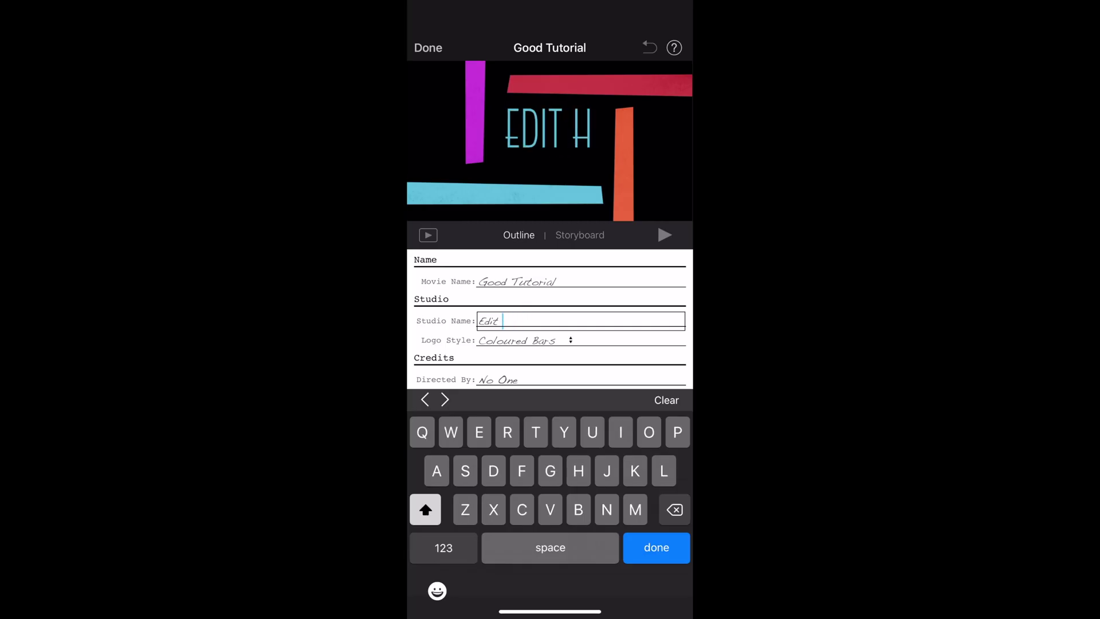
{"action": "key", "text": "BackSpace"}
{"action": "key", "text": "BackSpace"}
{"action": "key", "text": "BackSpace"}
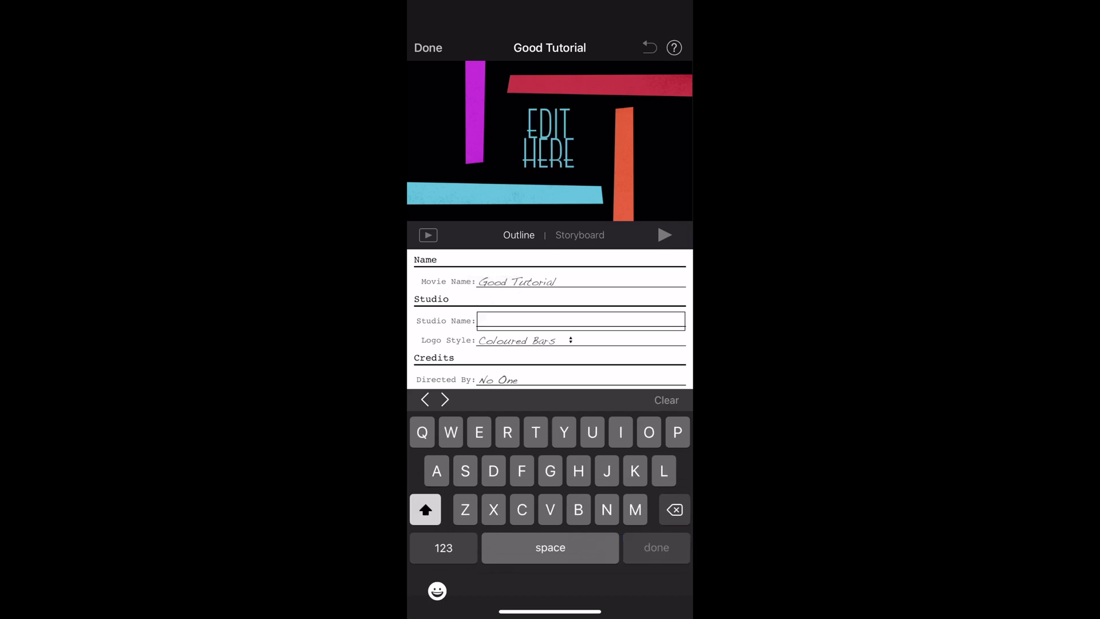
{"action": "type", "text": "Delight"}
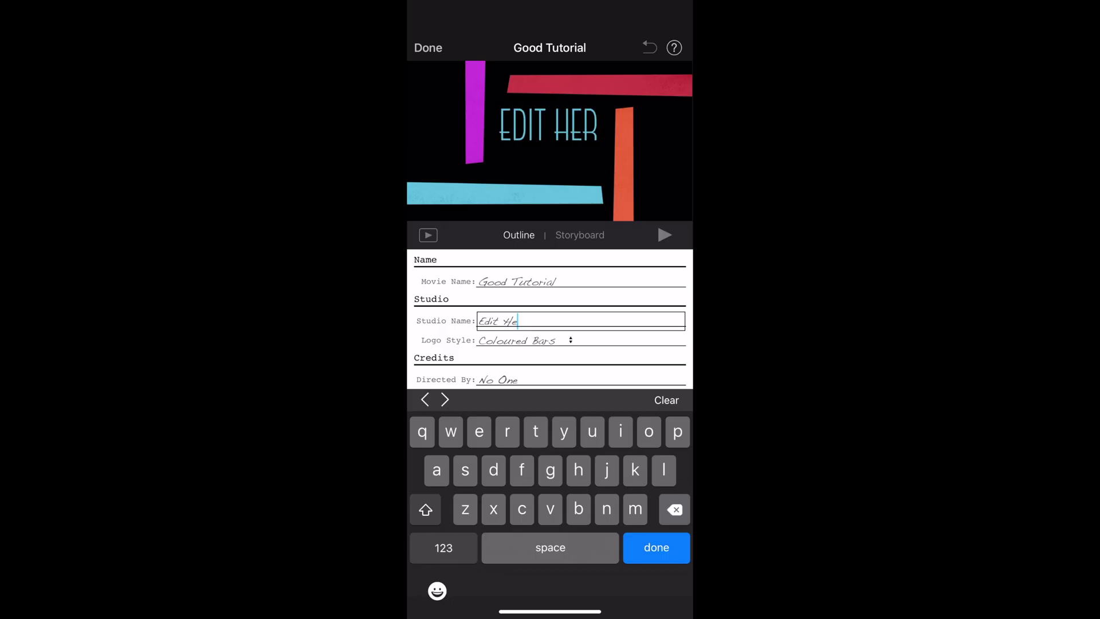
{"action": "key", "text": "BackSpace"}
{"action": "key", "text": "BackSpace"}
{"action": "key", "text": "BackSpace"}
{"action": "key", "text": "BackSpace"}
{"action": "key", "text": "BackSpace"}
{"action": "key", "text": "BackSpace"}
{"action": "key", "text": "BackSpace"}
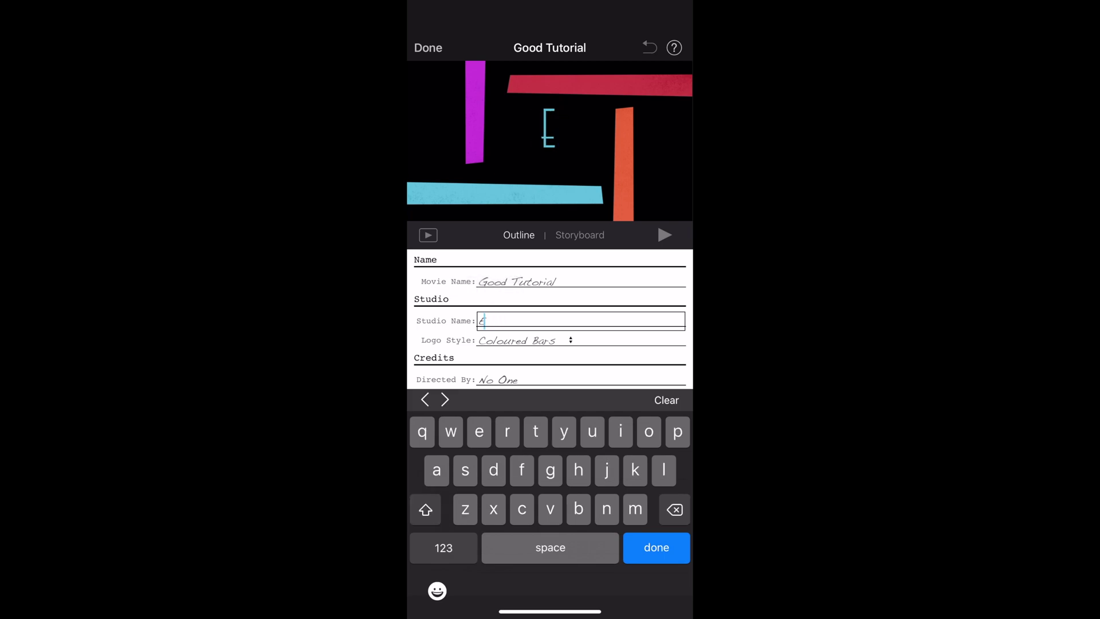
{"action": "key", "text": "BackSpace"}
{"action": "type", "text": "Deli"}
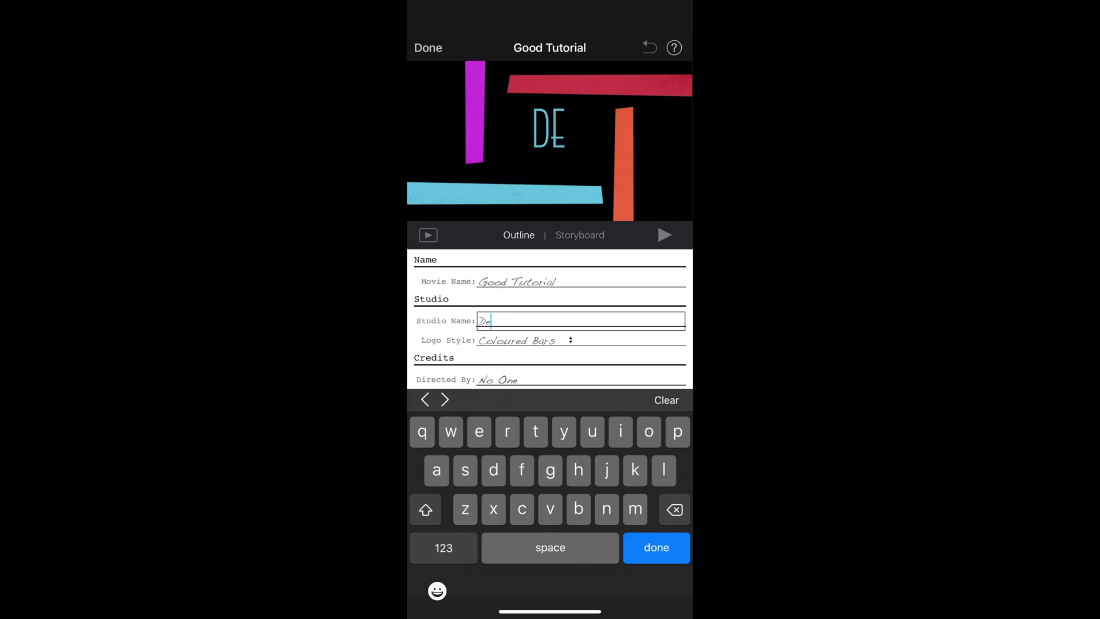
{"action": "type", "text": "ght"}
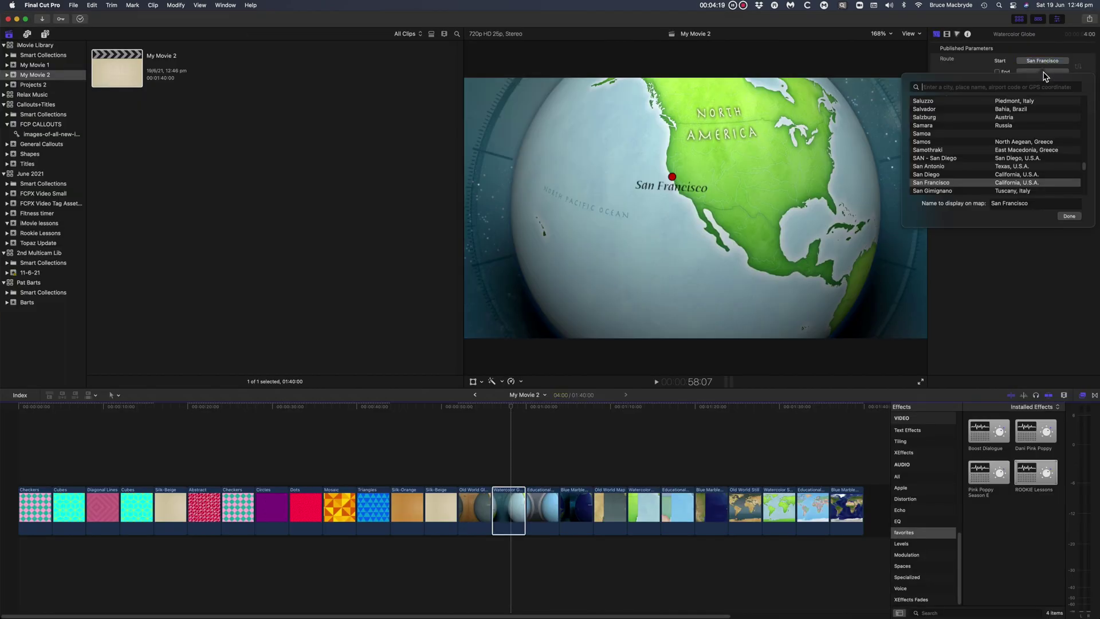
Set the Watercolor Globe route to start in San Francisco and end in Paris.
{"action": "left_click", "coordinate": [972, 68]}
{"action": "left_click", "coordinate": [997, 72]}
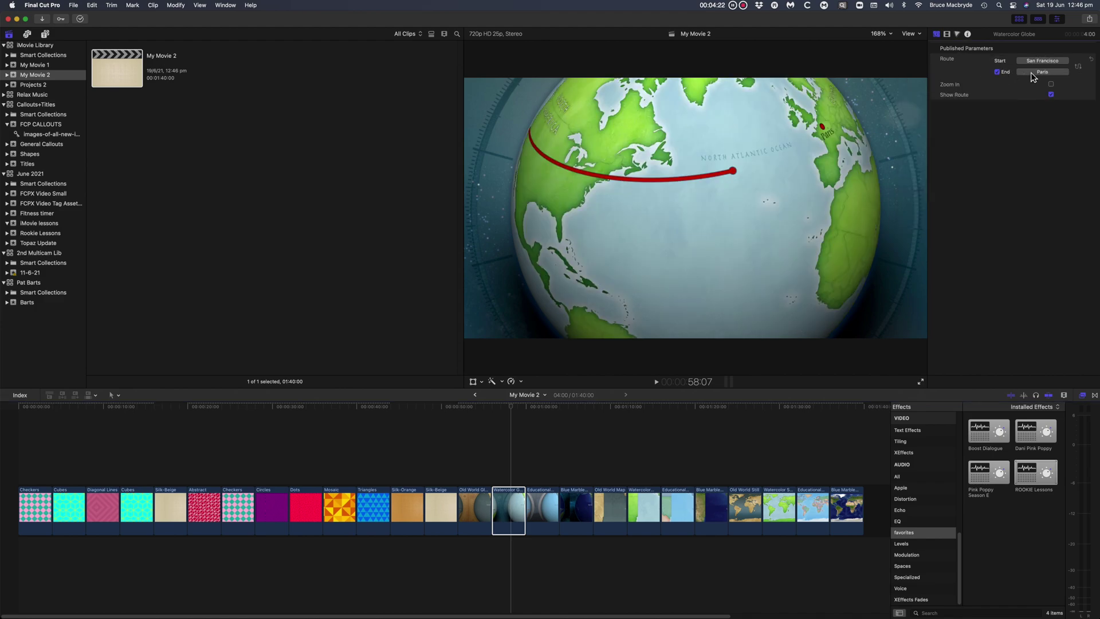
Replay the globe route and change the trailer's Movie Name to 'Good Tutorial'.
{"action": "left_click", "coordinate": [496, 449]}
{"action": "key", "text": "space"}
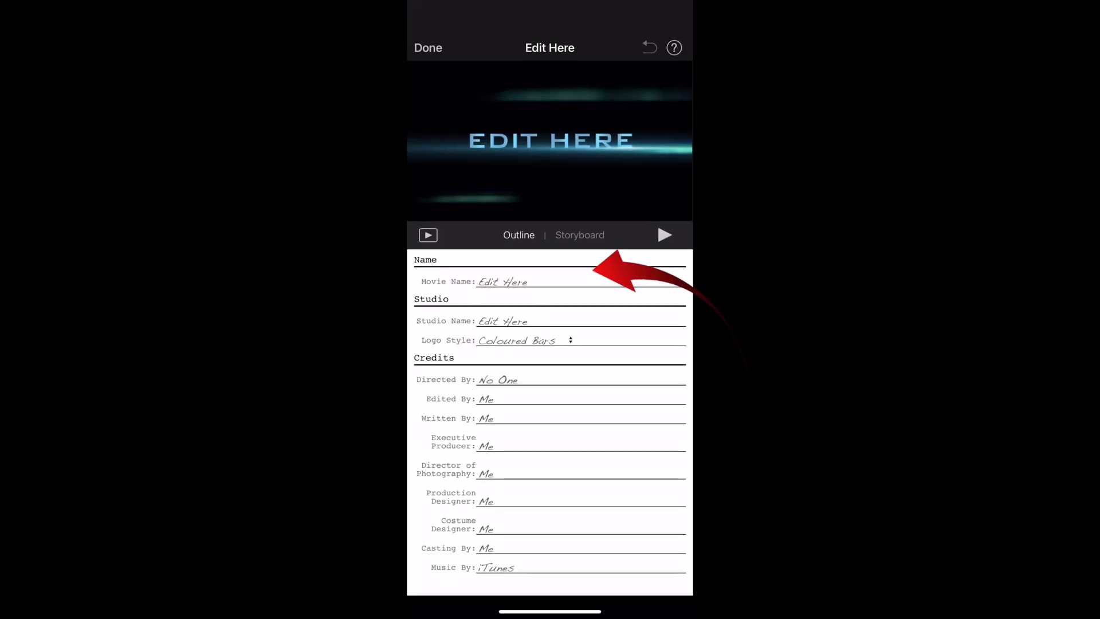
{"action": "left_click", "coordinate": [580, 281]}
{"action": "key", "text": "BackSpace"}
{"action": "key", "text": "BackSpace"}
{"action": "key", "text": "BackSpace"}
{"action": "key", "text": "BackSpace"}
{"action": "key", "text": "BackSpace"}
{"action": "key", "text": "BackSpace"}
{"action": "key", "text": "BackSpace"}
{"action": "key", "text": "BackSpace"}
{"action": "key", "text": "BackSpace"}
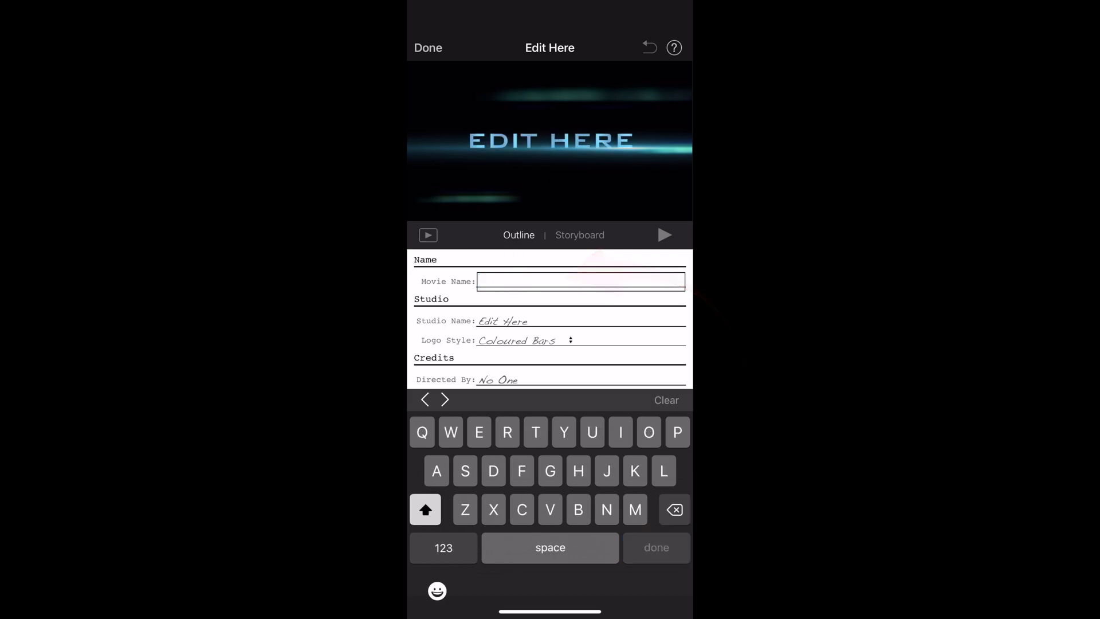
{"action": "type", "text": "Good T"}
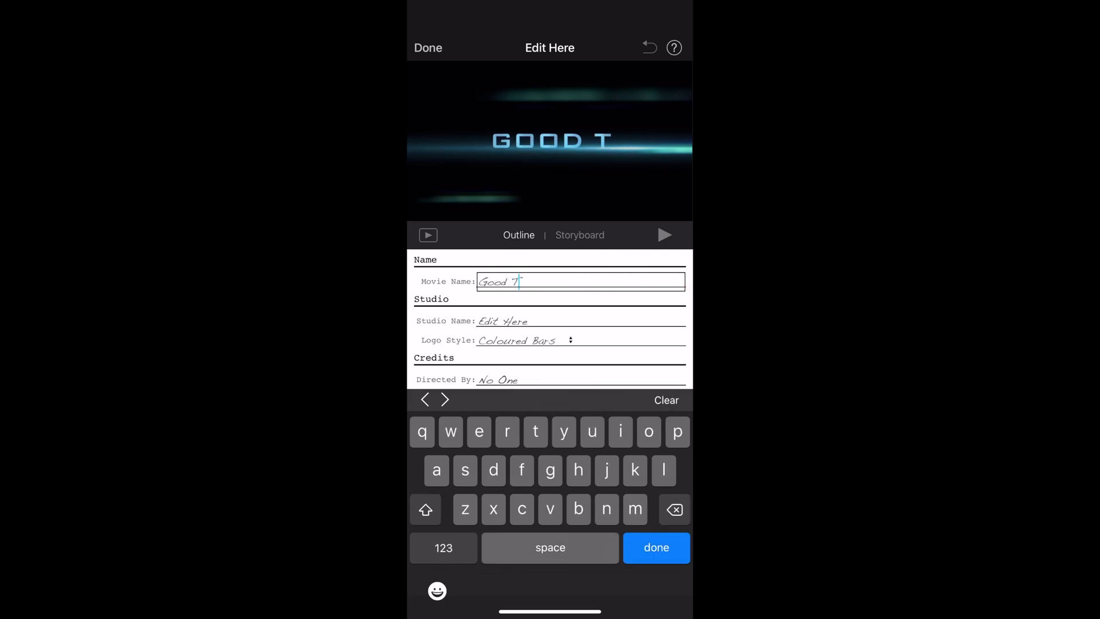
{"action": "type", "text": "utorial"}
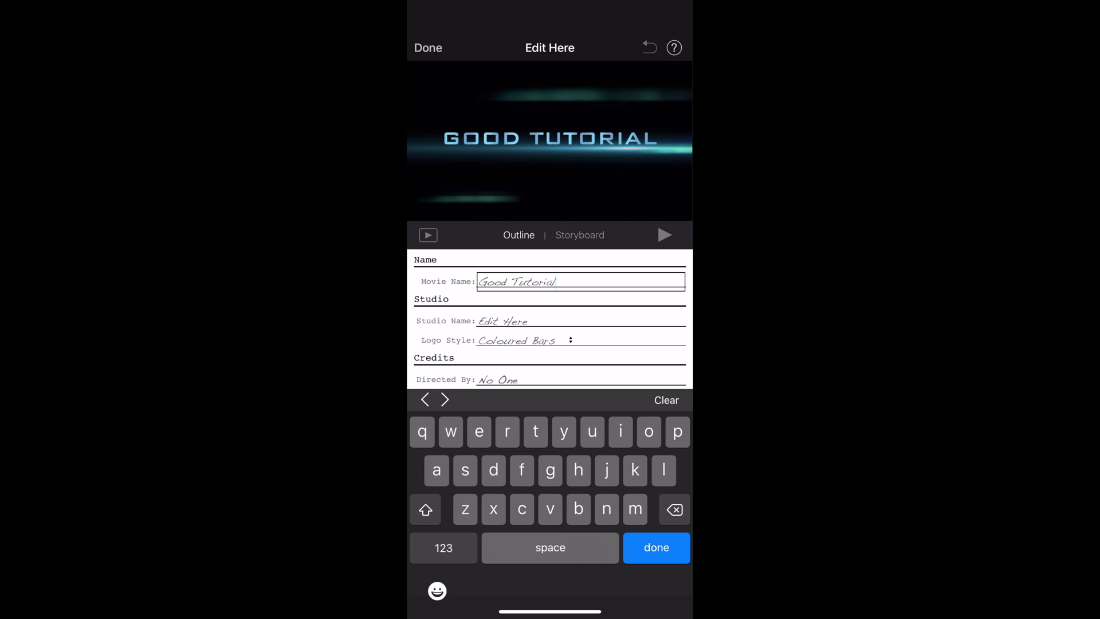
Replace the Studio Name with 'Delightful Food'.
{"action": "left_click", "coordinate": [580, 321]}
{"action": "key", "text": "BackSpace"}
{"action": "key", "text": "BackSpace"}
{"action": "key", "text": "BackSpace"}
{"action": "key", "text": "BackSpace"}
{"action": "key", "text": "BackSpace"}
{"action": "key", "text": "BackSpace"}
{"action": "key", "text": "BackSpace"}
{"action": "key", "text": "BackSpace"}
{"action": "key", "text": "BackSpace"}
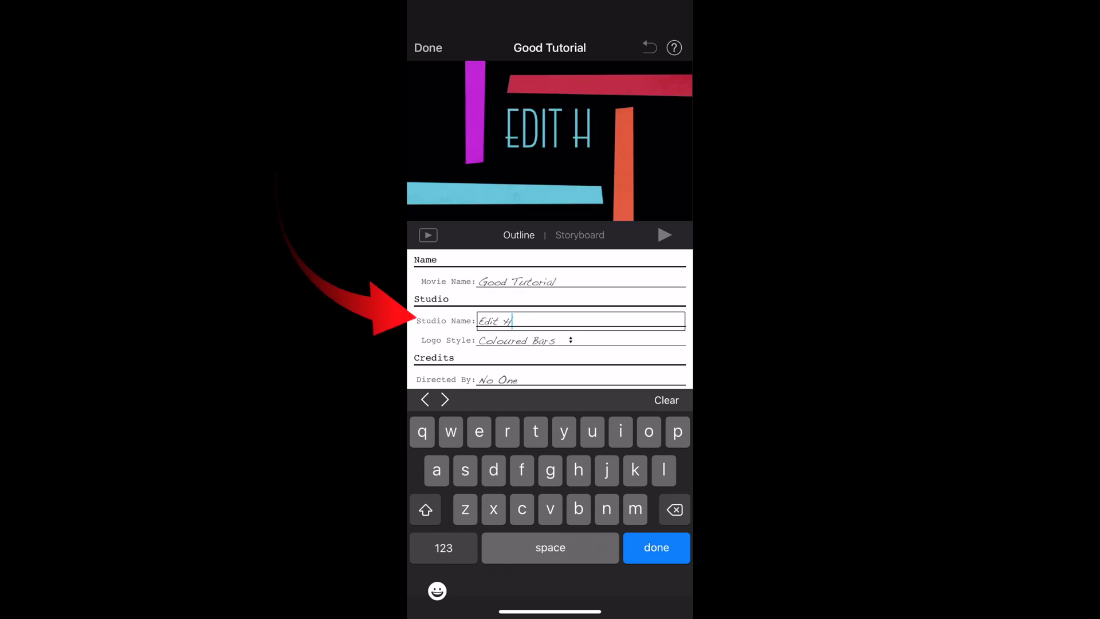
{"action": "type", "text": "Deli"}
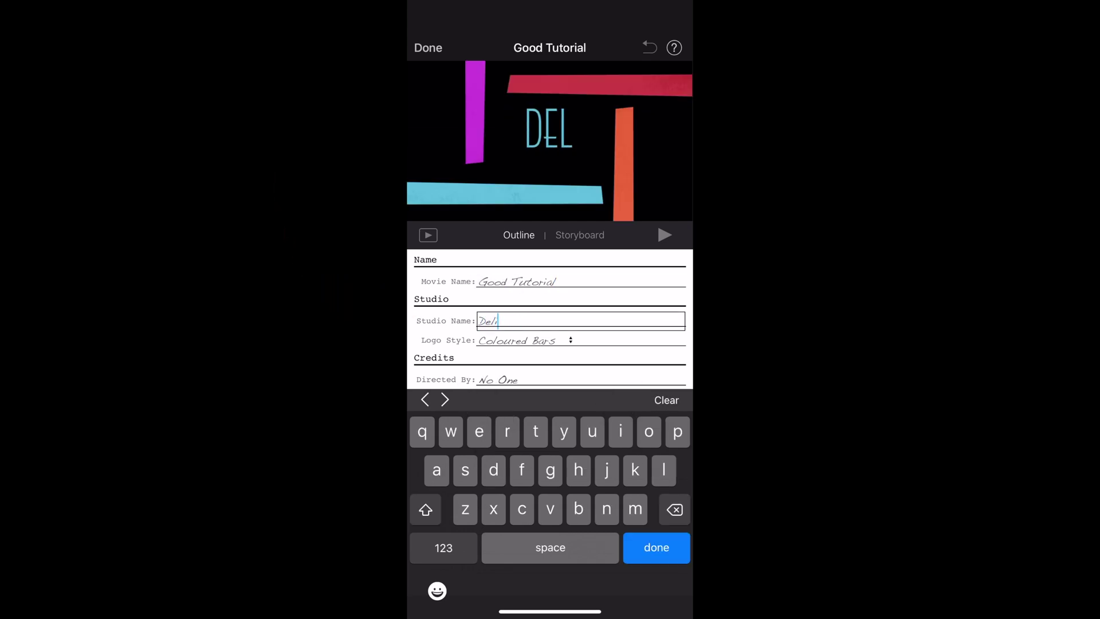
{"action": "type", "text": "ghtful Food"}
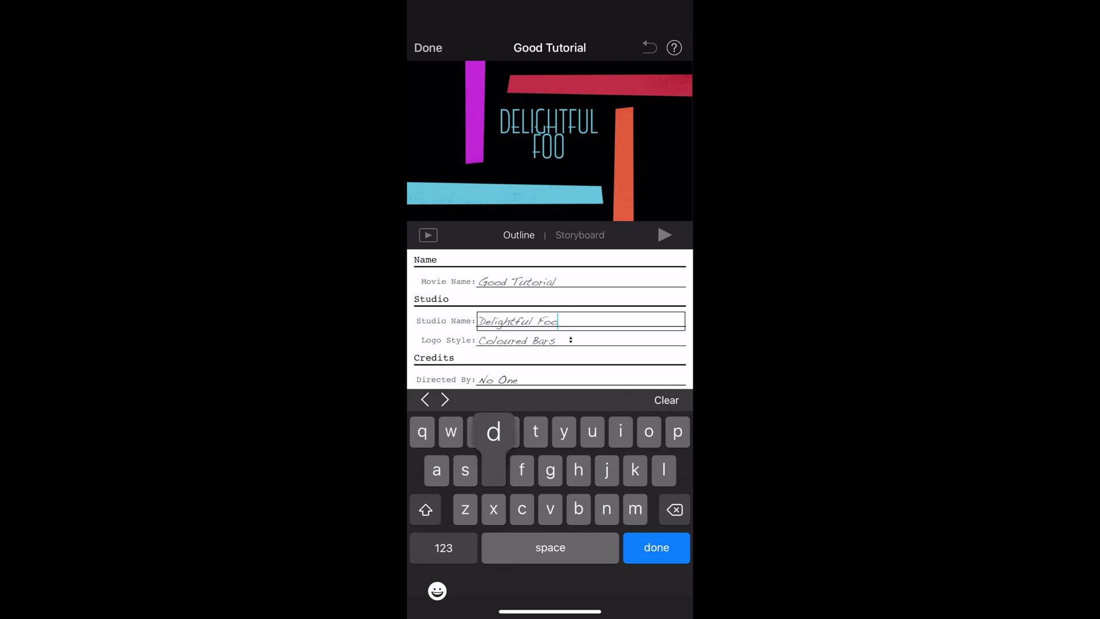
{"action": "left_click", "coordinate": [657, 547]}
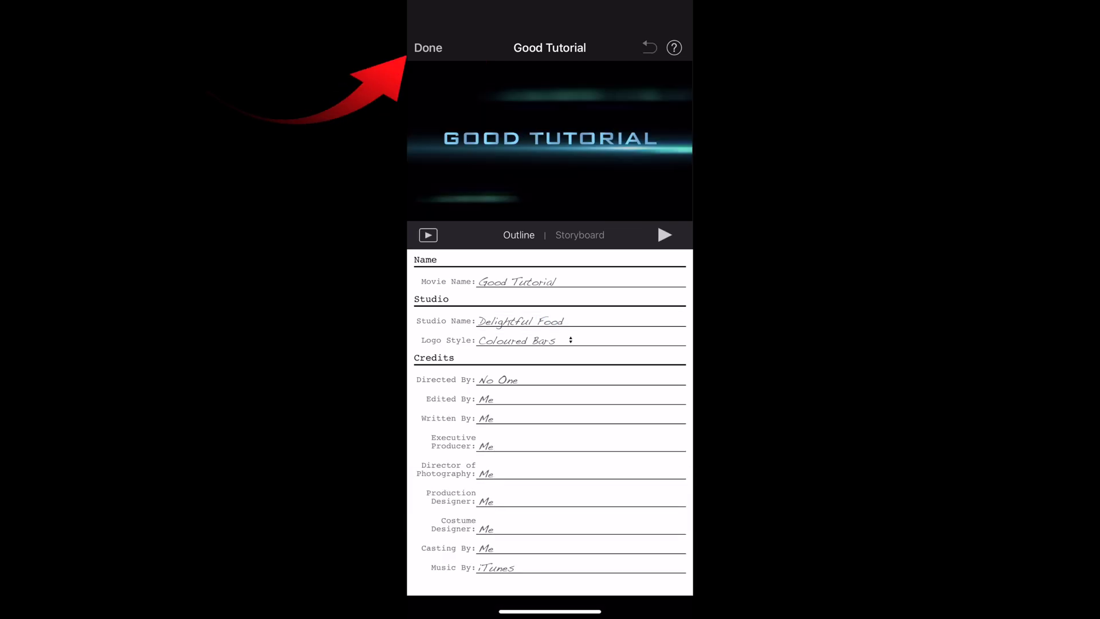
Share the Good Tutorial trailer as an editable Project rather than a video.
{"action": "left_click", "coordinate": [428, 47]}
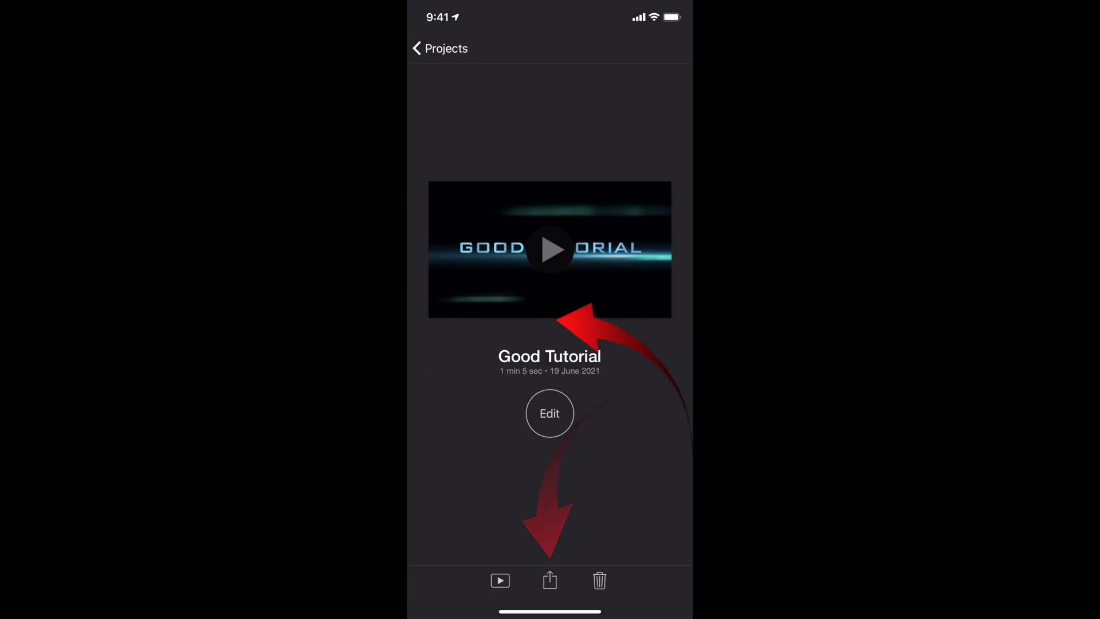
{"action": "left_click", "coordinate": [550, 581]}
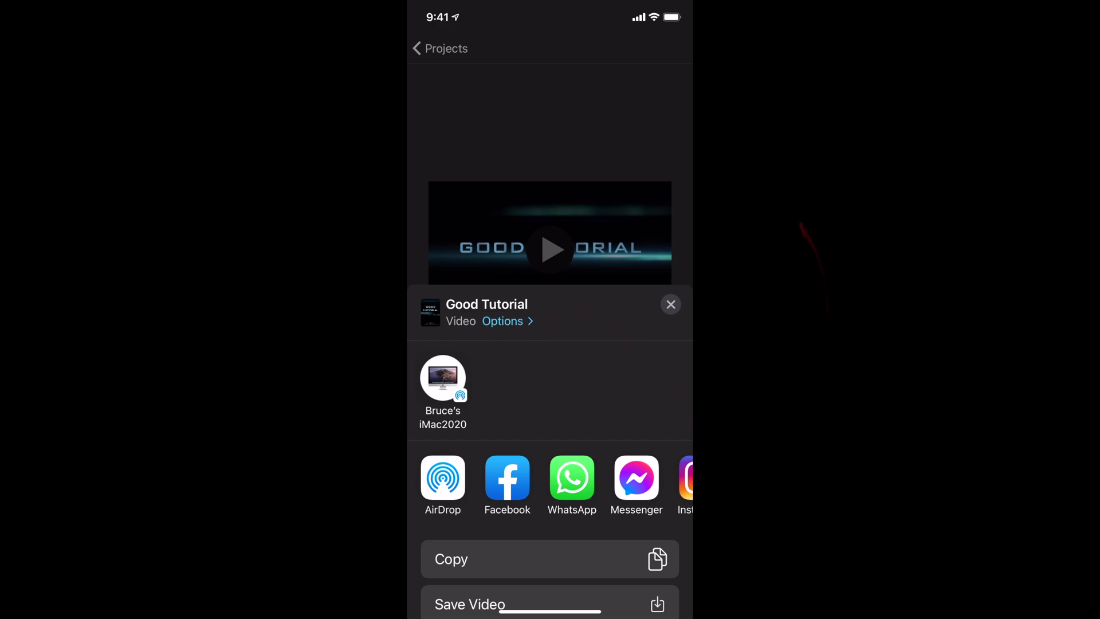
{"action": "left_click", "coordinate": [503, 321]}
{"action": "left_click", "coordinate": [457, 177]}
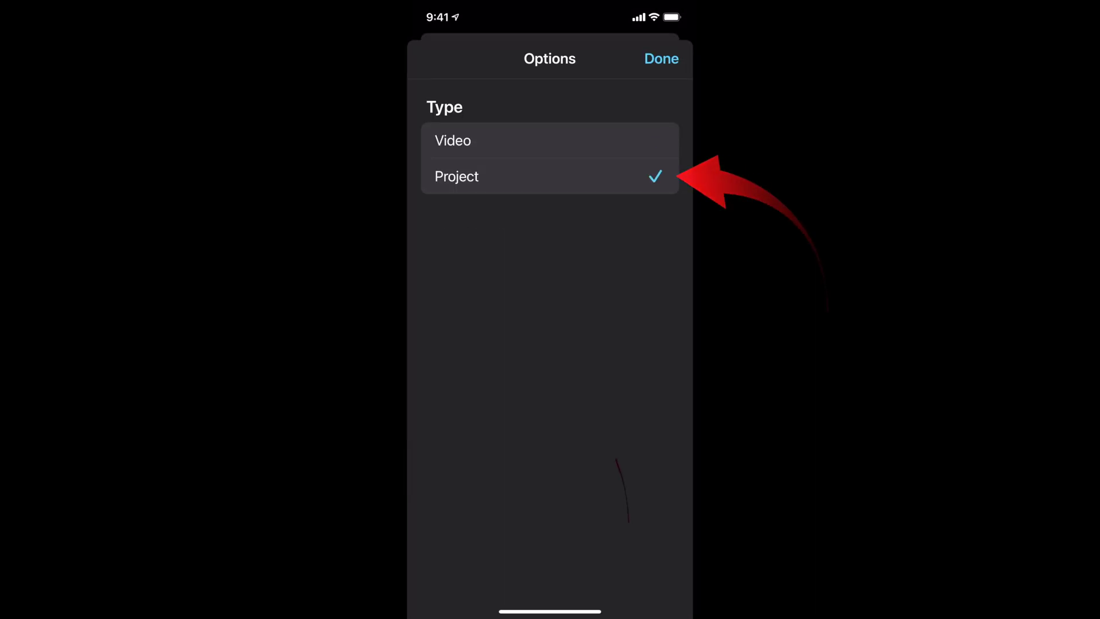
{"action": "left_click", "coordinate": [662, 58]}
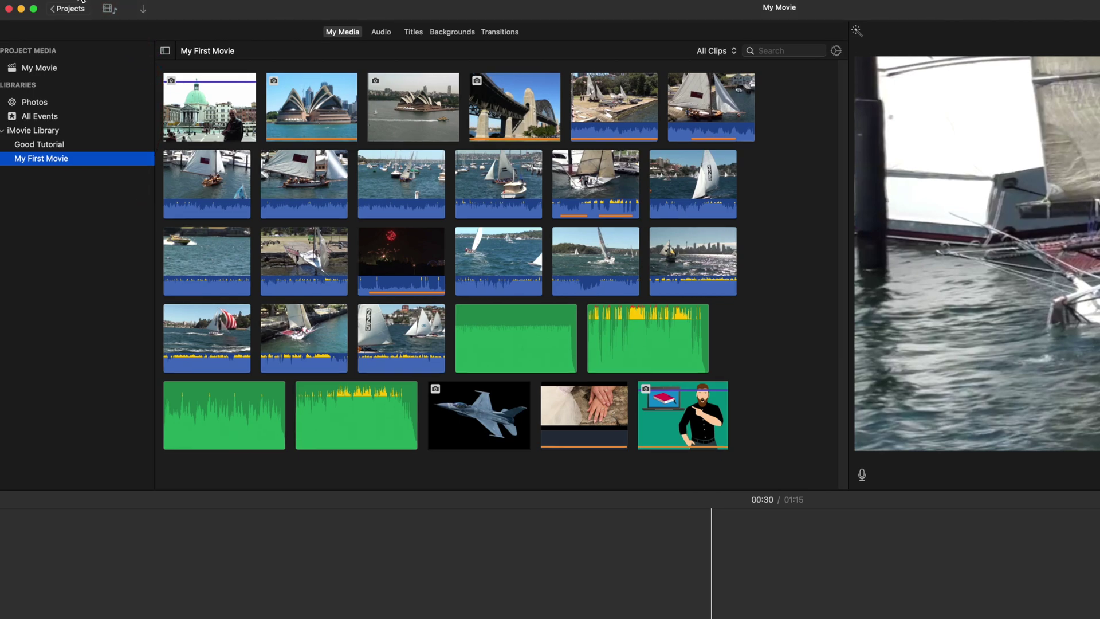
Import Good Tutorial.iMovieTrailer from Downloads with File > Import iMovie iOS Projects.
{"action": "left_click", "coordinate": [82, 1]}
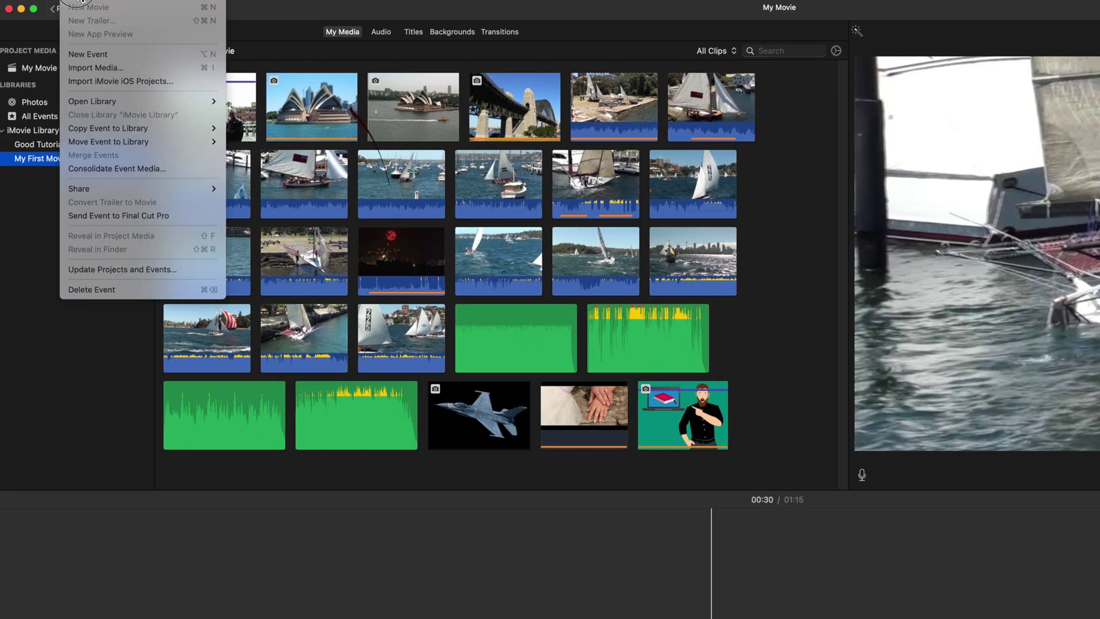
{"action": "left_click", "coordinate": [105, 82]}
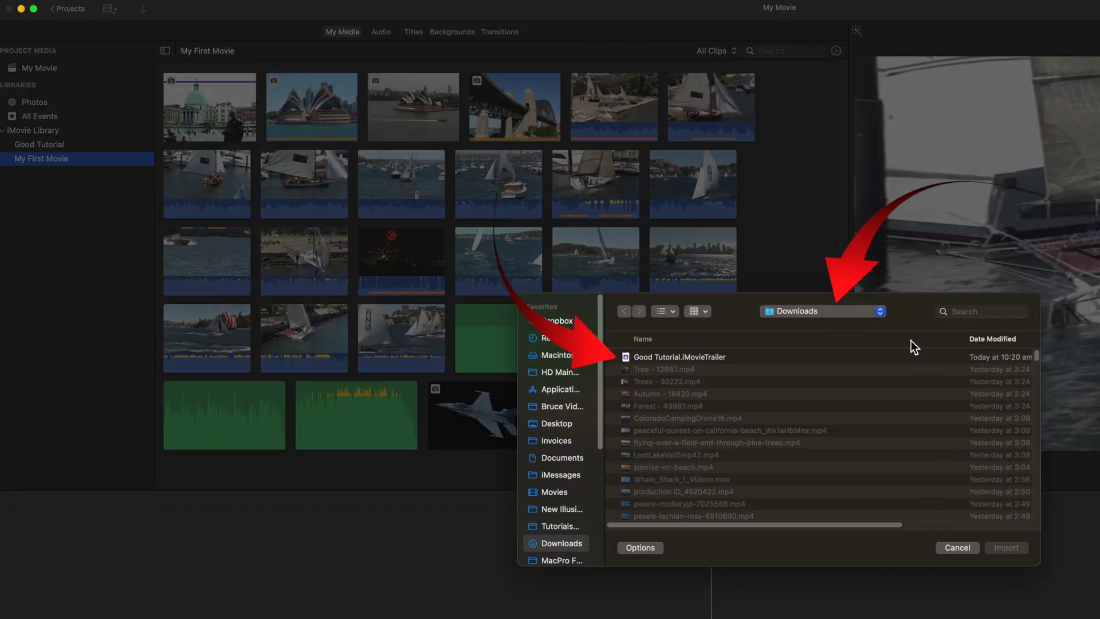
{"action": "left_click", "coordinate": [679, 357]}
{"action": "left_click", "coordinate": [1006, 547]}
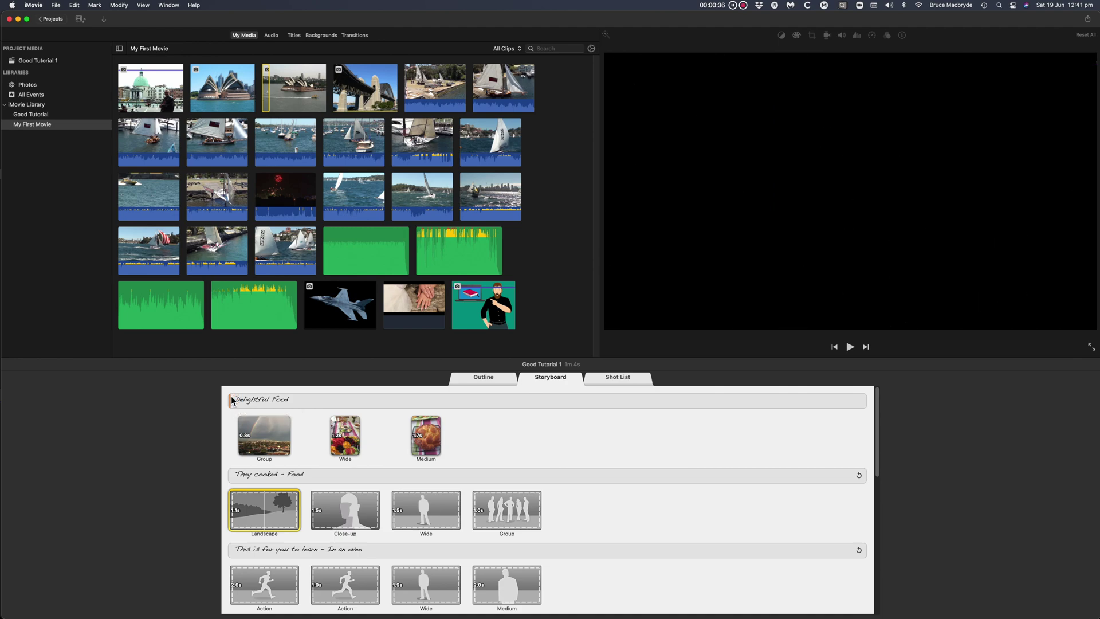
Retitle the imported trailer 'New Food Tutorial' and fill the Landscape shot with the sailboat clip.
{"action": "key", "text": "space"}
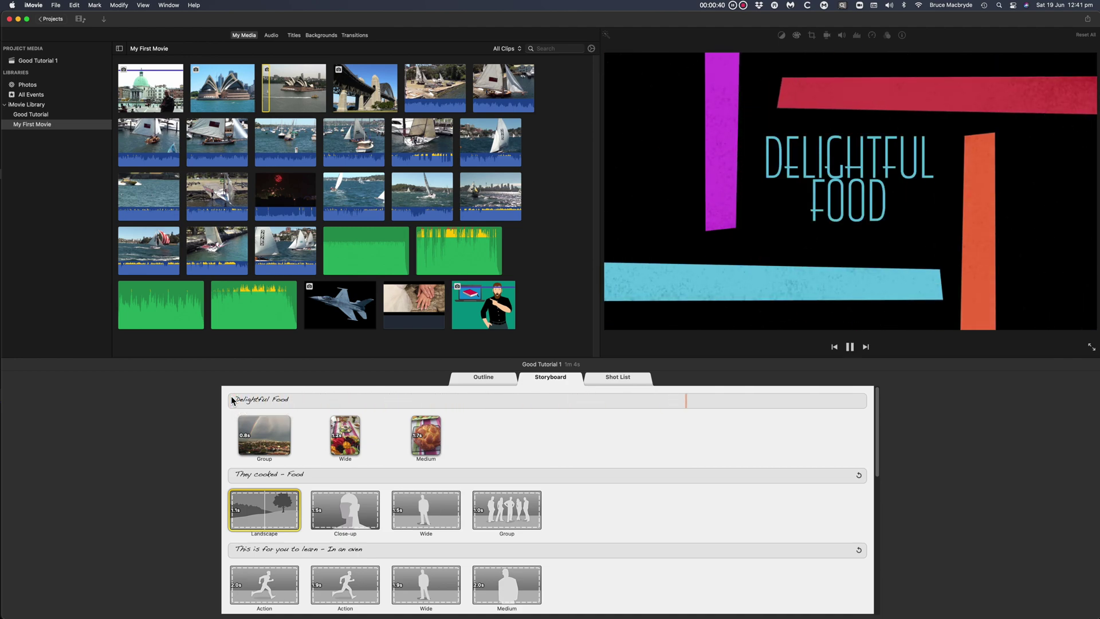
{"action": "left_click", "coordinate": [232, 400]}
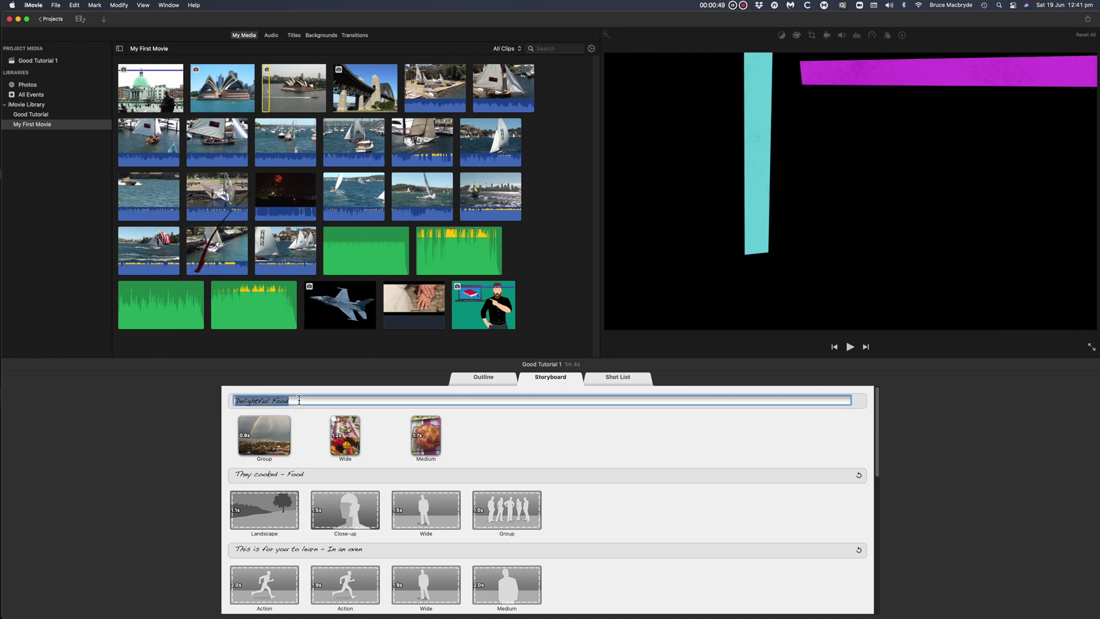
{"action": "type", "text": "New Food"}
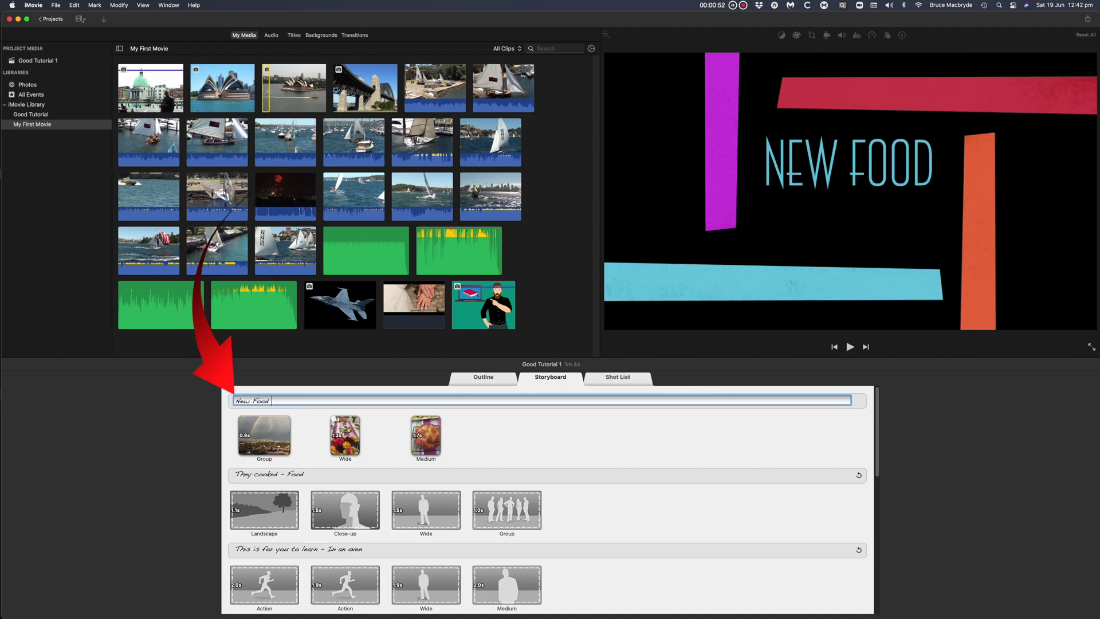
{"action": "type", "text": " Tutorial"}
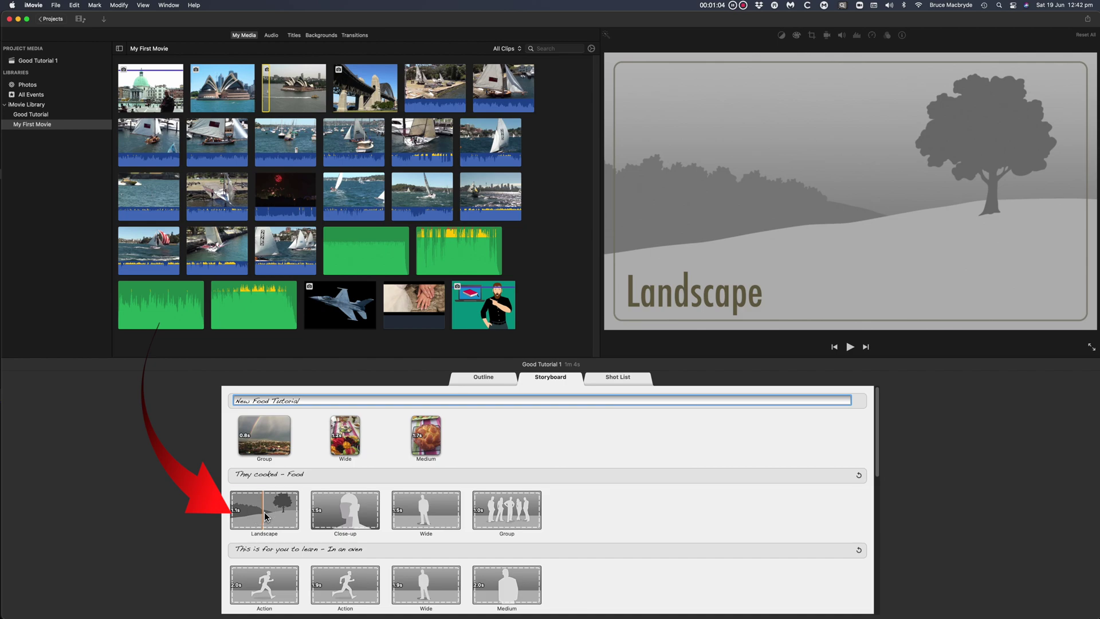
{"action": "left_click", "coordinate": [265, 516]}
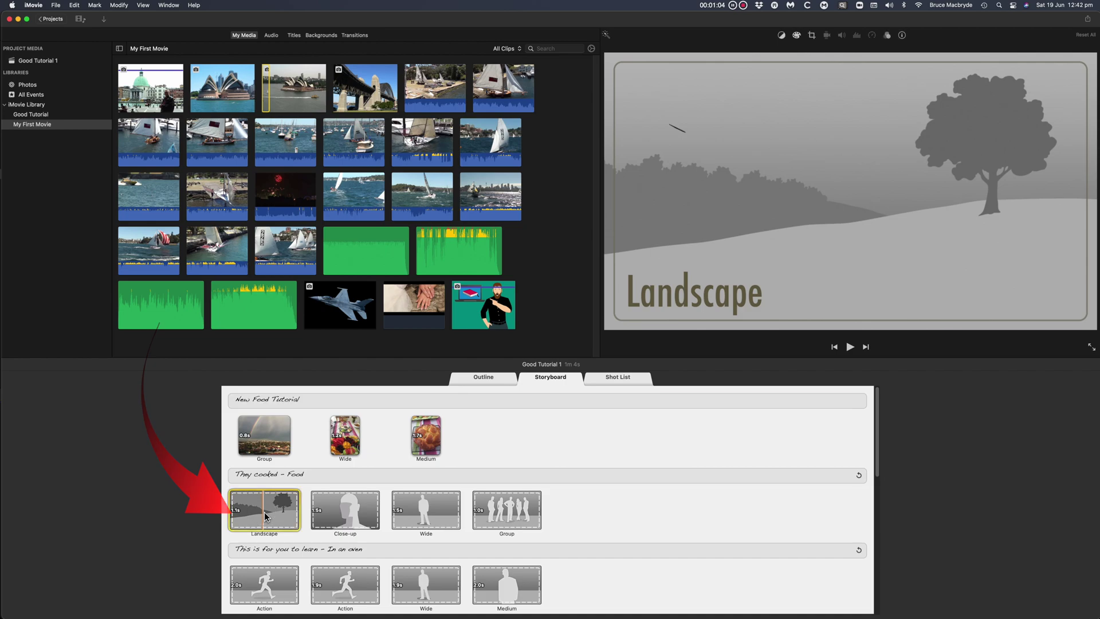
{"action": "left_click", "coordinate": [493, 196]}
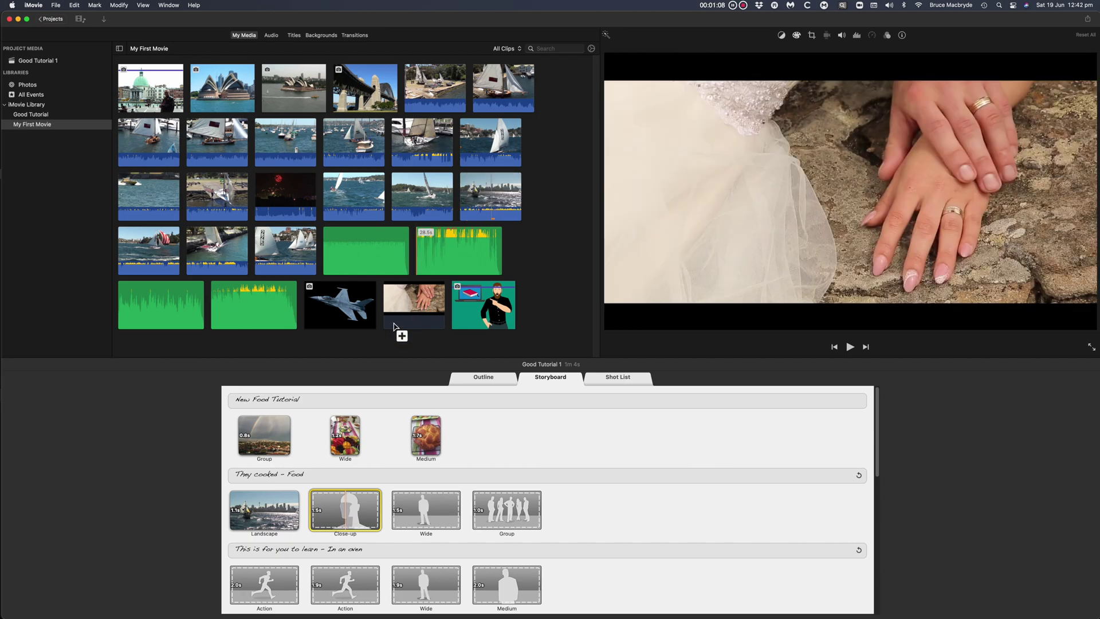
{"action": "key", "text": "space"}
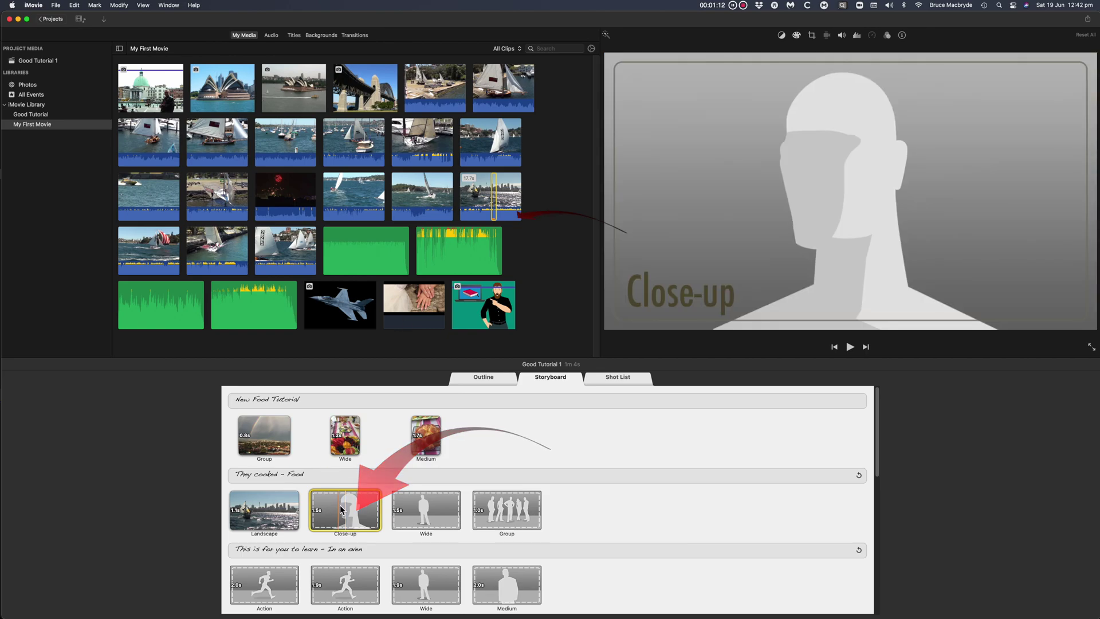
Fill the Close-up shot with the wedding hands clip, then start a new project.
{"action": "left_click", "coordinate": [423, 302]}
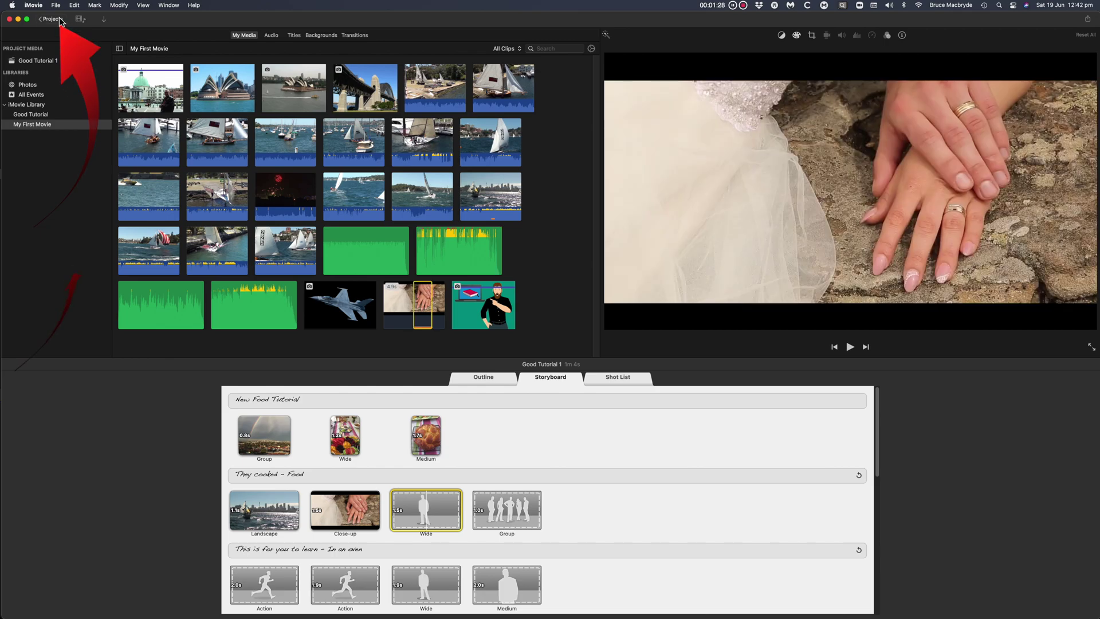
{"action": "left_click", "coordinate": [60, 20]}
{"action": "left_click", "coordinate": [68, 122]}
Make it a movie and append Checkers, Cubes, Diagonal Lines and Cubes backgrounds to the timeline.
{"action": "left_click", "coordinate": [46, 172]}
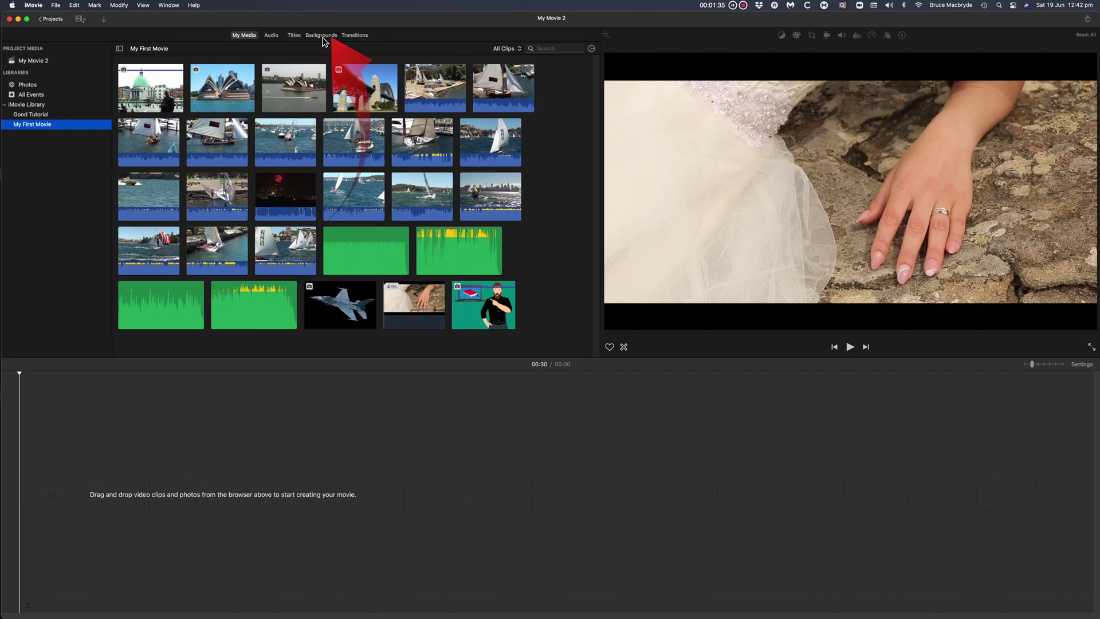
{"action": "left_click", "coordinate": [322, 35]}
{"action": "left_click", "coordinate": [78, 163]}
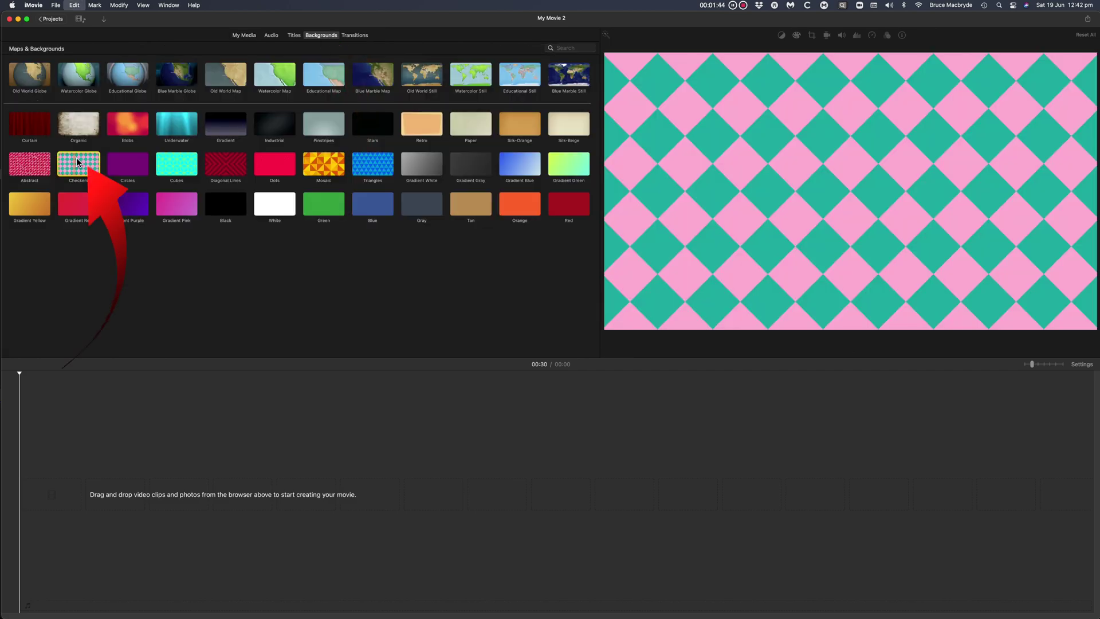
{"action": "key", "text": "e"}
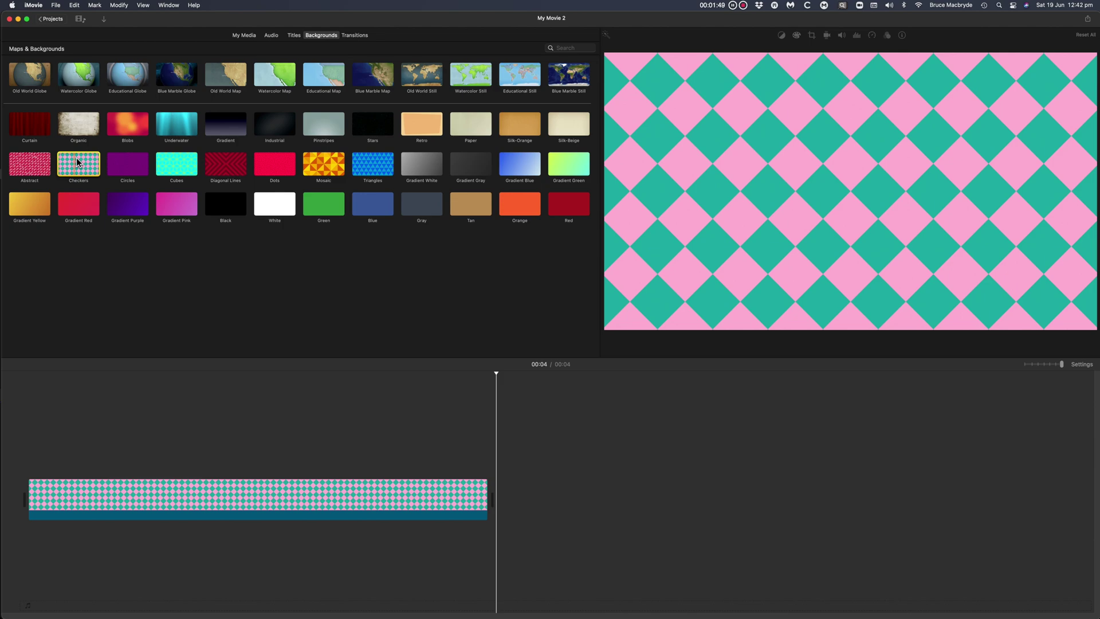
{"action": "left_click", "coordinate": [186, 165]}
{"action": "key", "text": "e"}
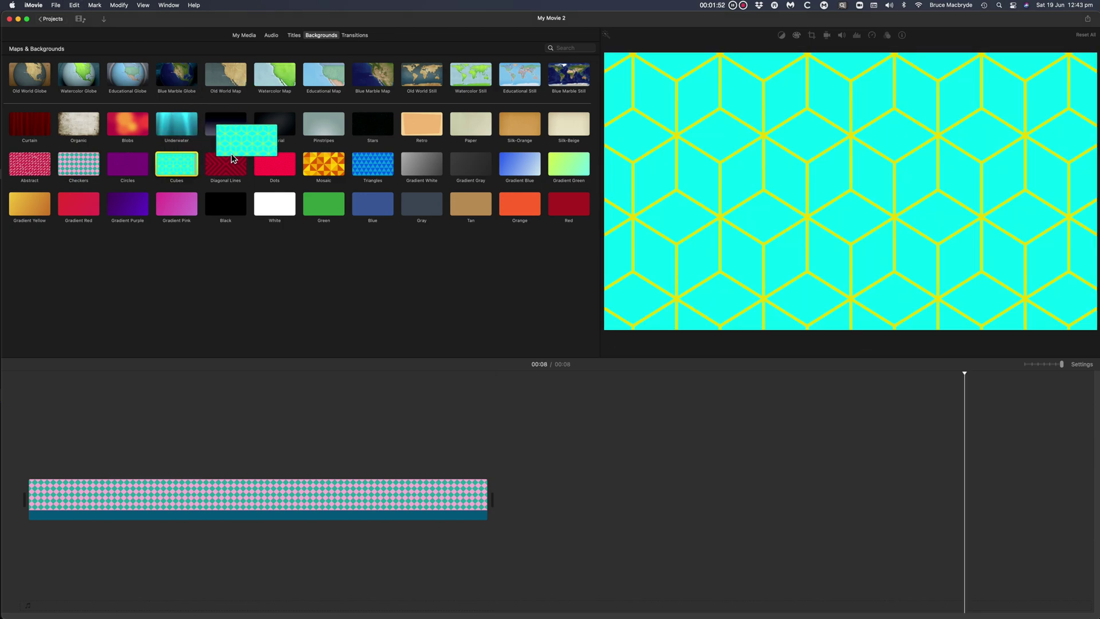
{"action": "left_click", "coordinate": [234, 167]}
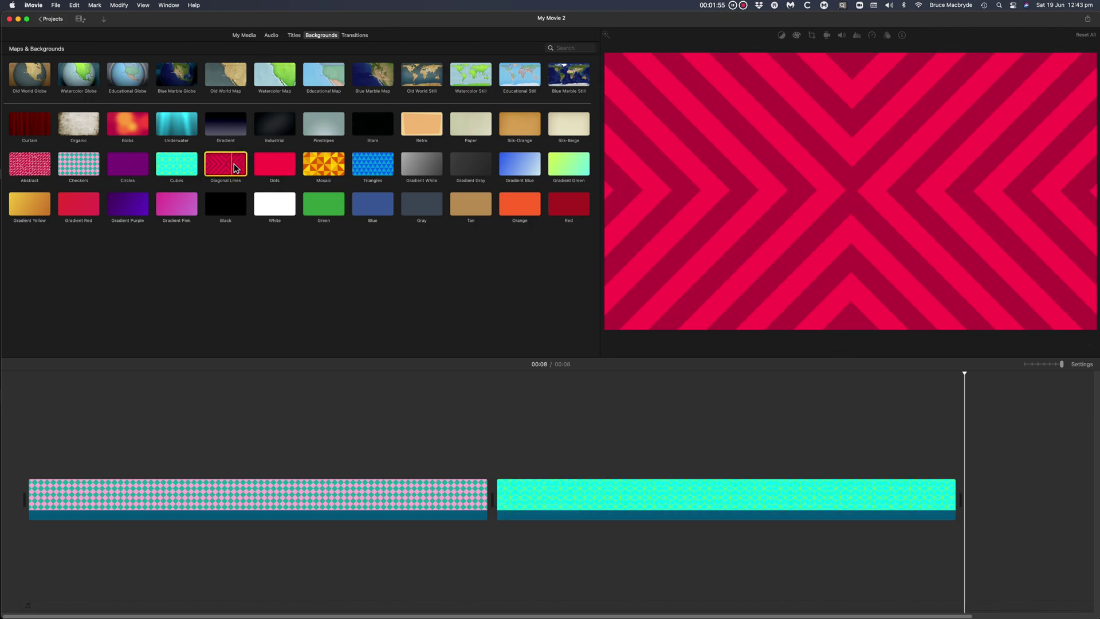
{"action": "key", "text": "e"}
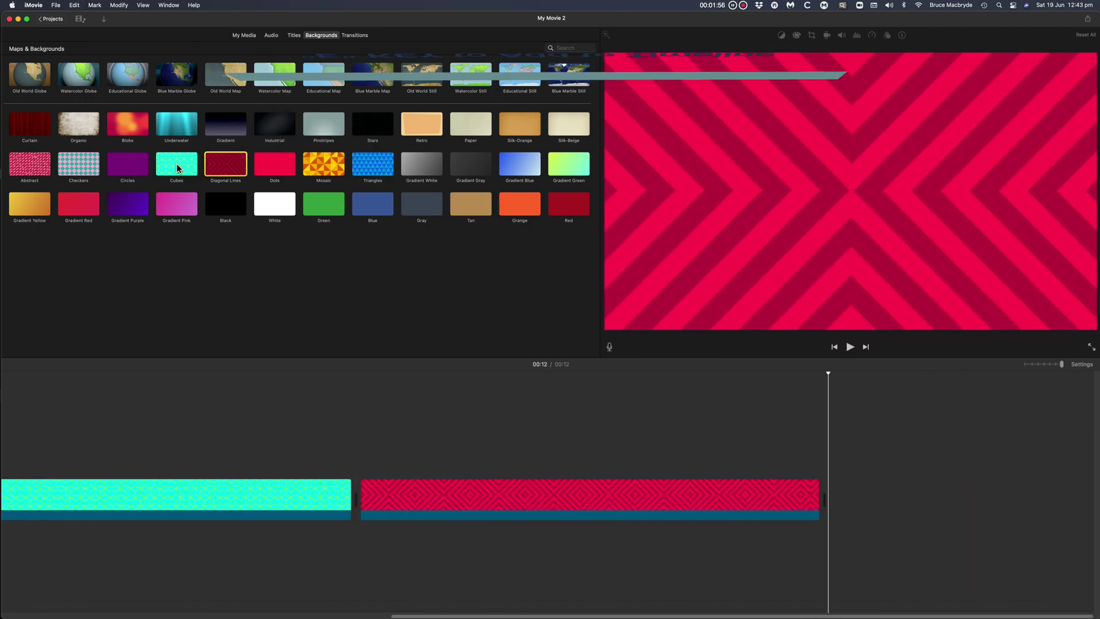
{"action": "left_click", "coordinate": [176, 164]}
{"action": "key", "text": "e"}
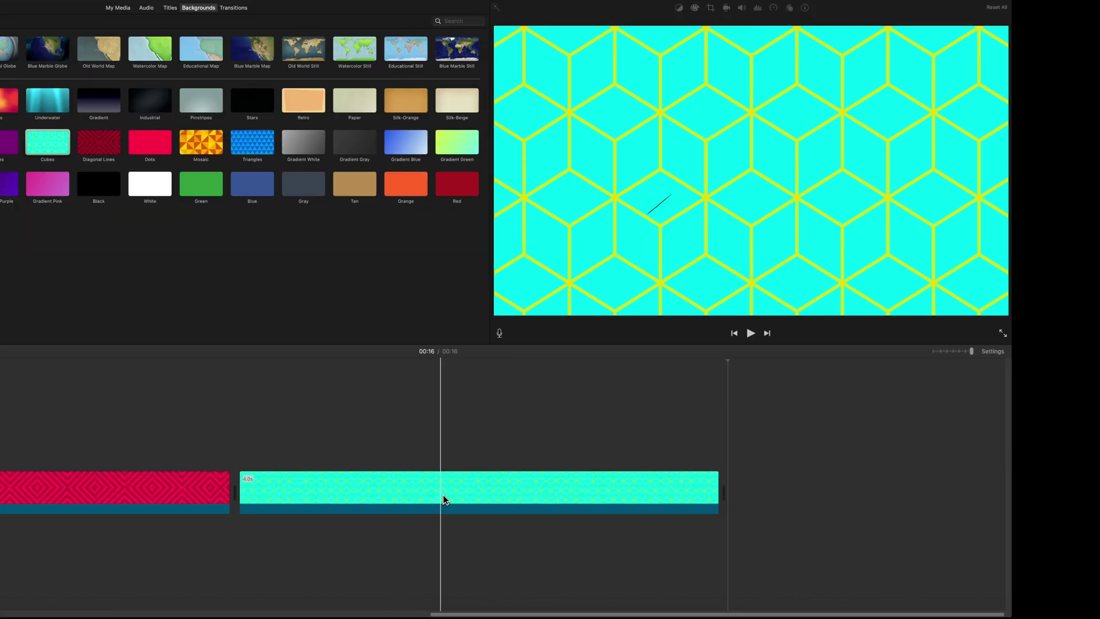
Recolour the last Cubes background to pink-red lines on a blue fill.
{"action": "left_click", "coordinate": [441, 497]}
{"action": "left_click", "coordinate": [671, 8]}
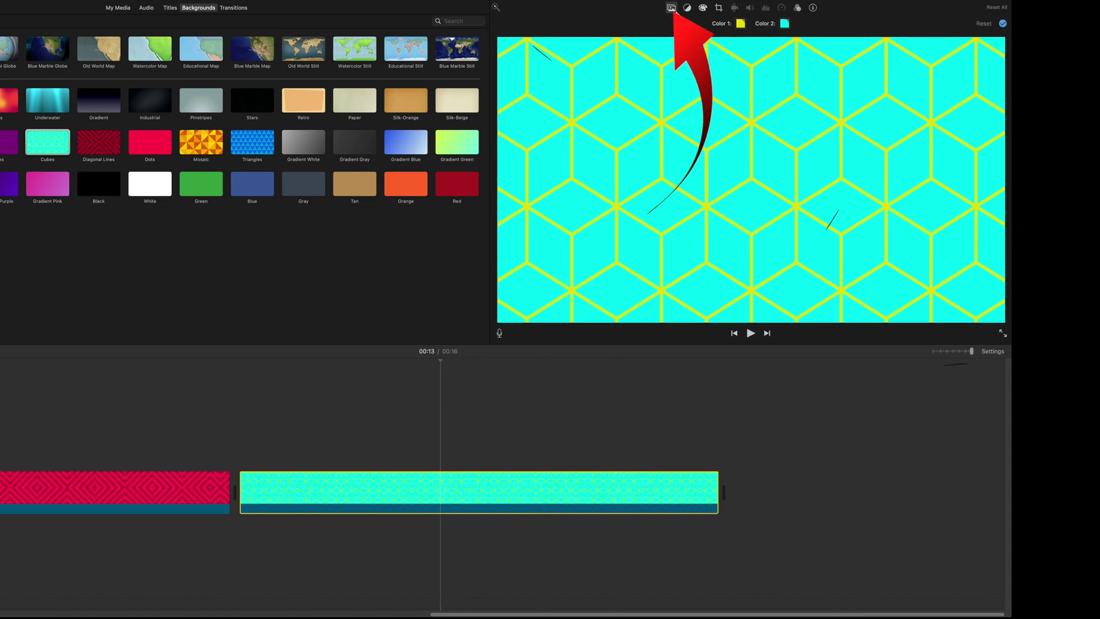
{"action": "left_click", "coordinate": [740, 23]}
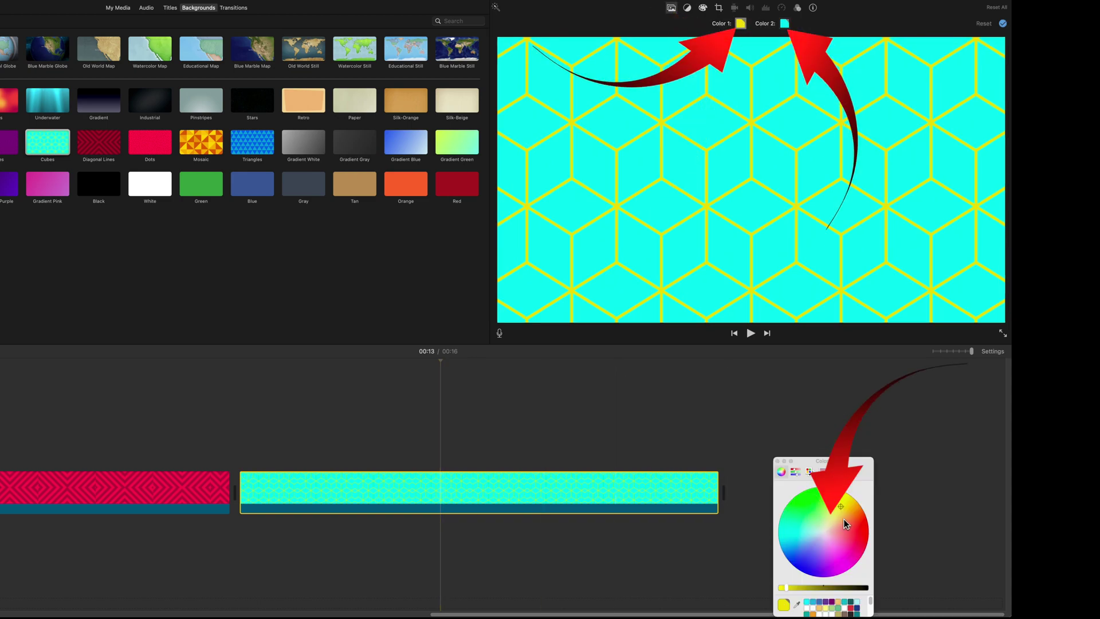
{"action": "left_click", "coordinate": [853, 540]}
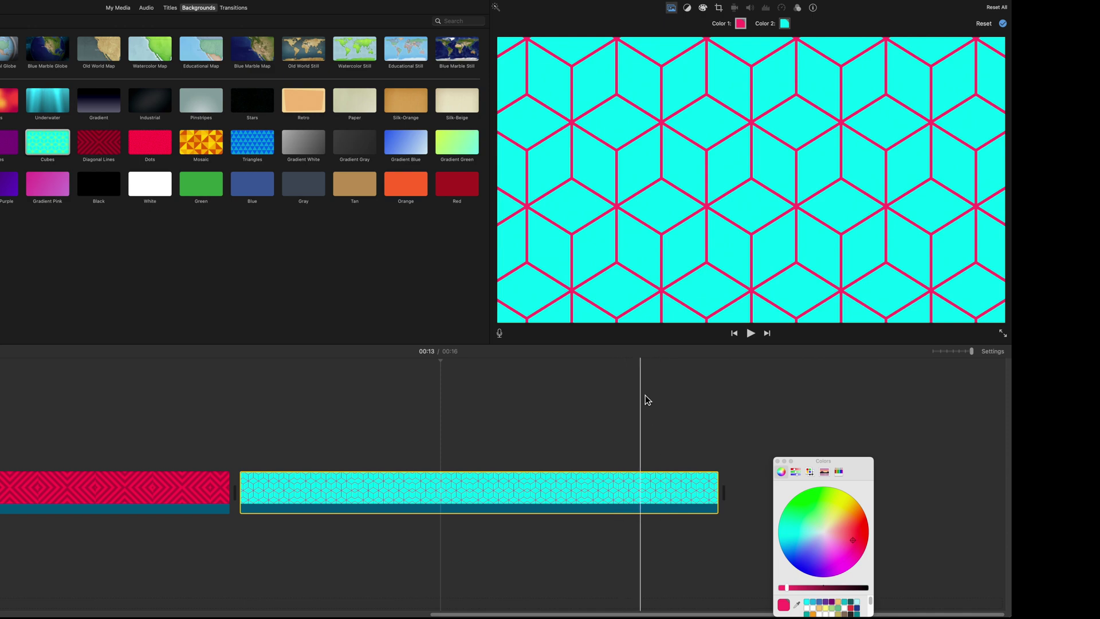
{"action": "left_click", "coordinate": [785, 23]}
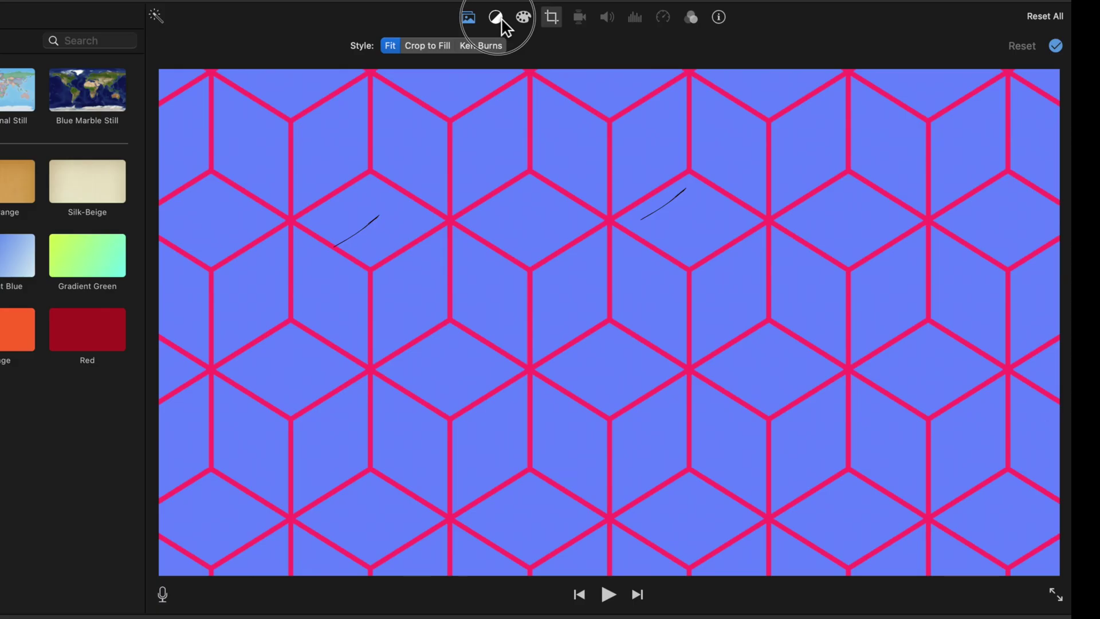
{"action": "left_click", "coordinate": [498, 18]}
{"action": "left_click", "coordinate": [694, 18]}
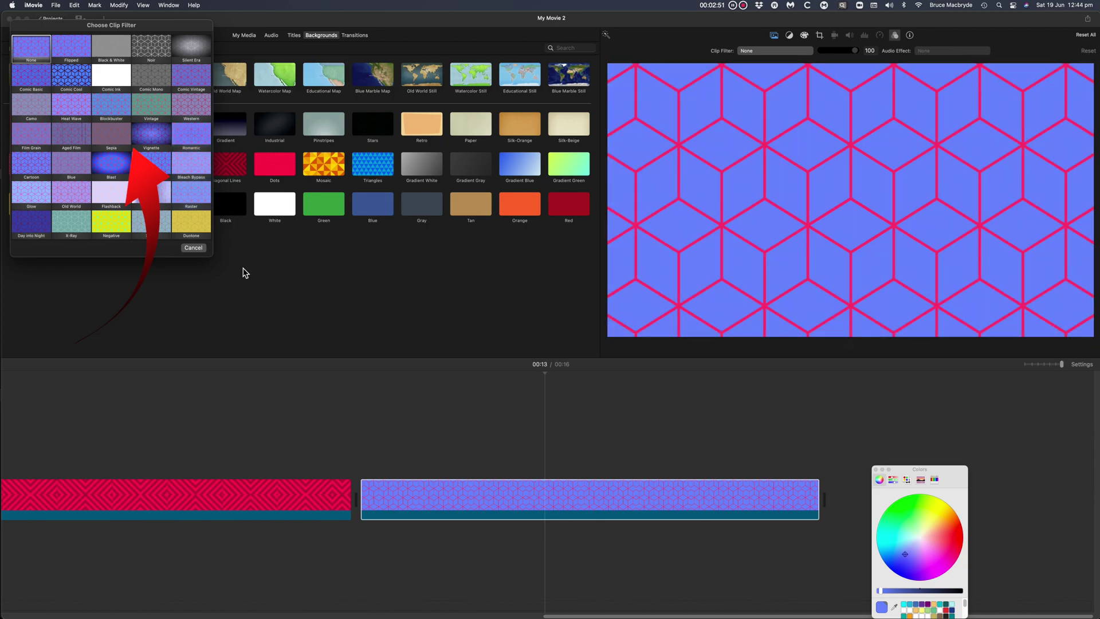
Layer the blue Cubes clip as a lower-opacity cutaway over the red clip, then send the movie to Final Cut Pro.
{"action": "left_click", "coordinate": [193, 248]}
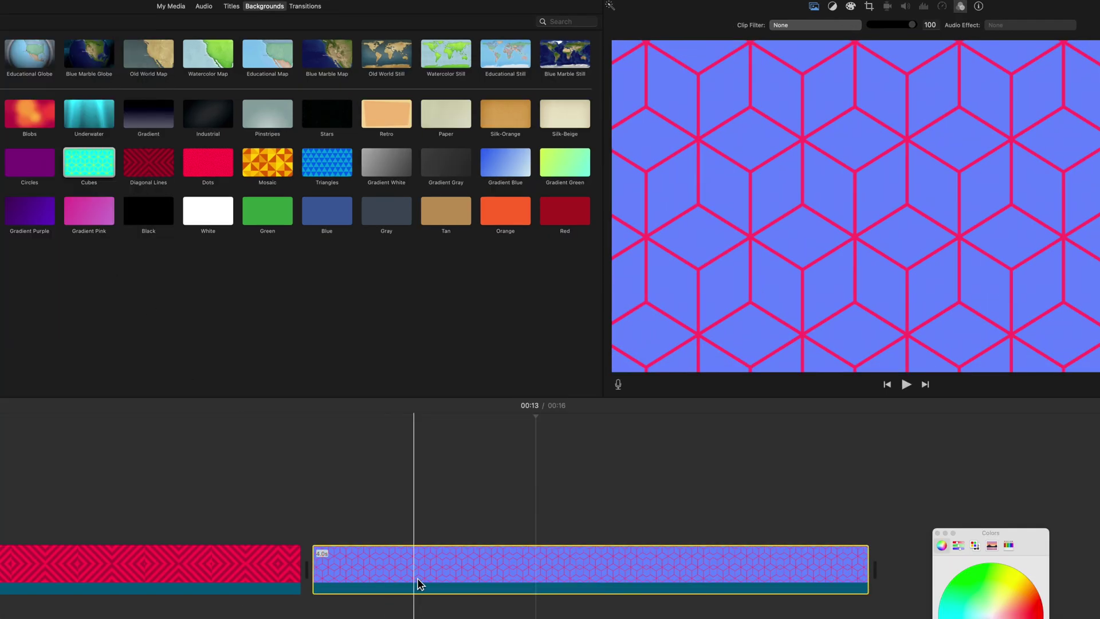
{"action": "left_click_drag", "start_coordinate": [427, 579], "coordinate": [83, 493]}
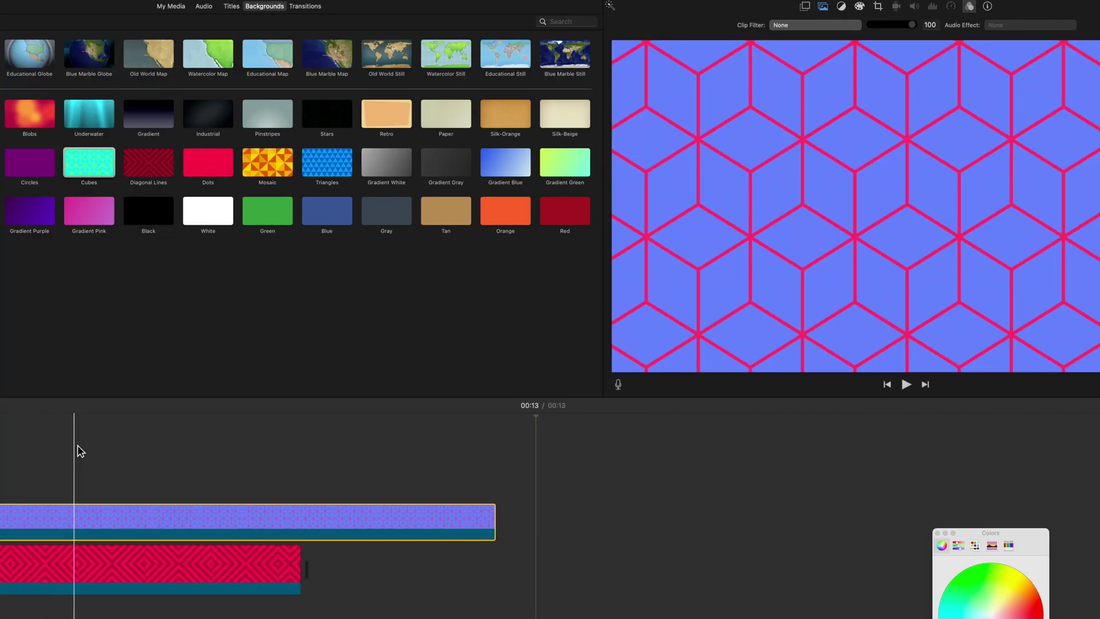
{"action": "left_click_drag", "start_coordinate": [331, 526], "coordinate": [164, 518]}
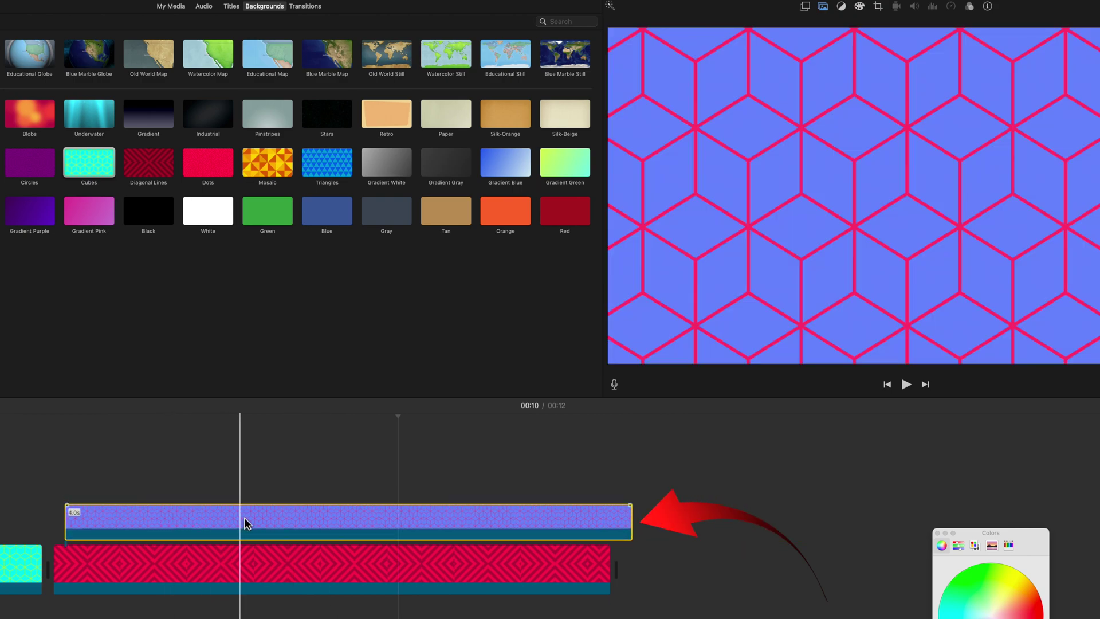
{"action": "left_click", "coordinate": [805, 6]}
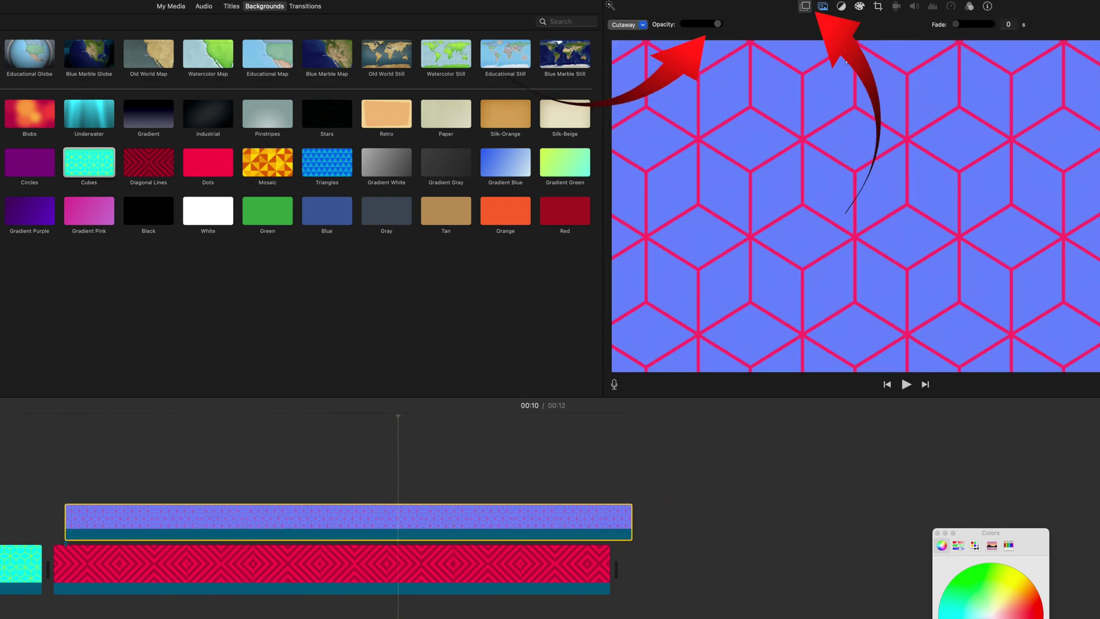
{"action": "mouse_move", "coordinate": [723, 25]}
{"action": "left_mouse_down"}
{"action": "mouse_move", "coordinate": [707, 29]}
{"action": "mouse_move", "coordinate": [719, 32]}
{"action": "left_mouse_up"}
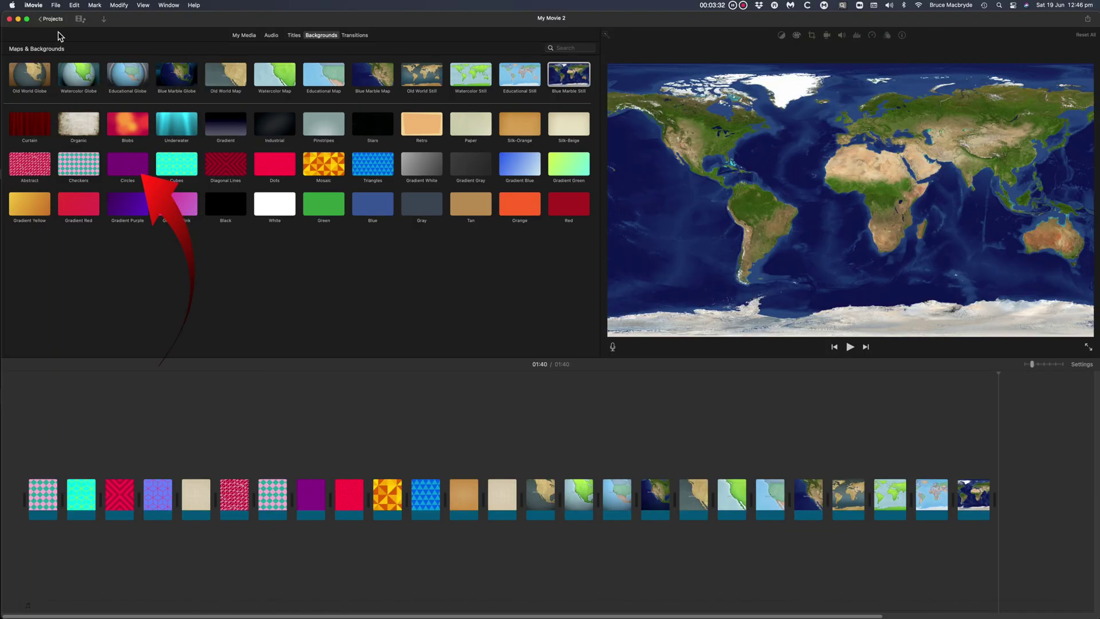
{"action": "left_click", "coordinate": [56, 5]}
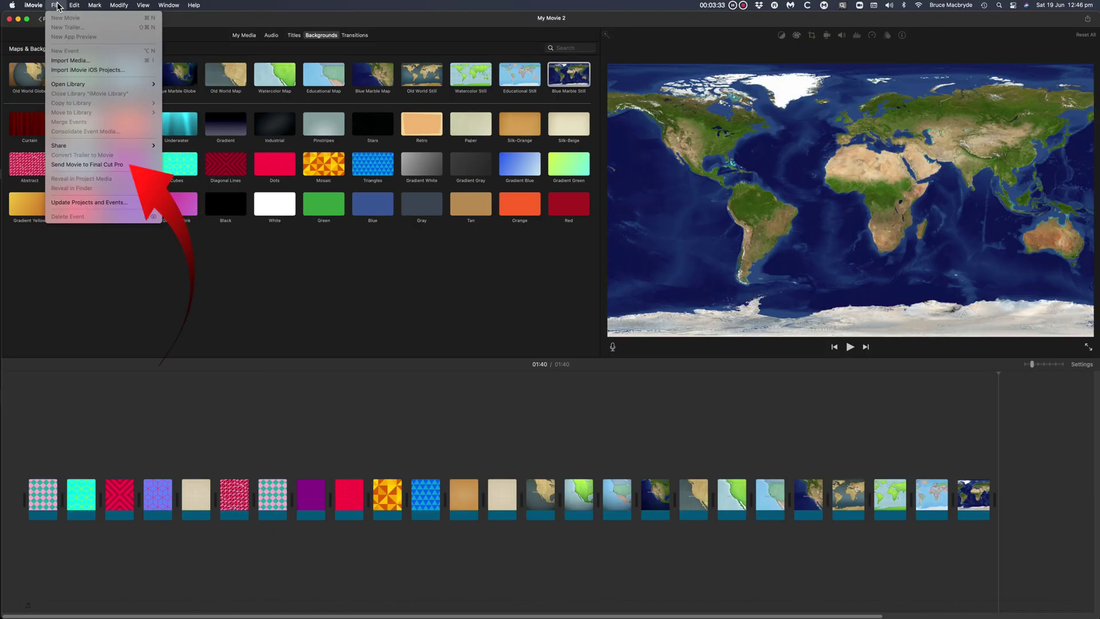
{"action": "left_click", "coordinate": [87, 165]}
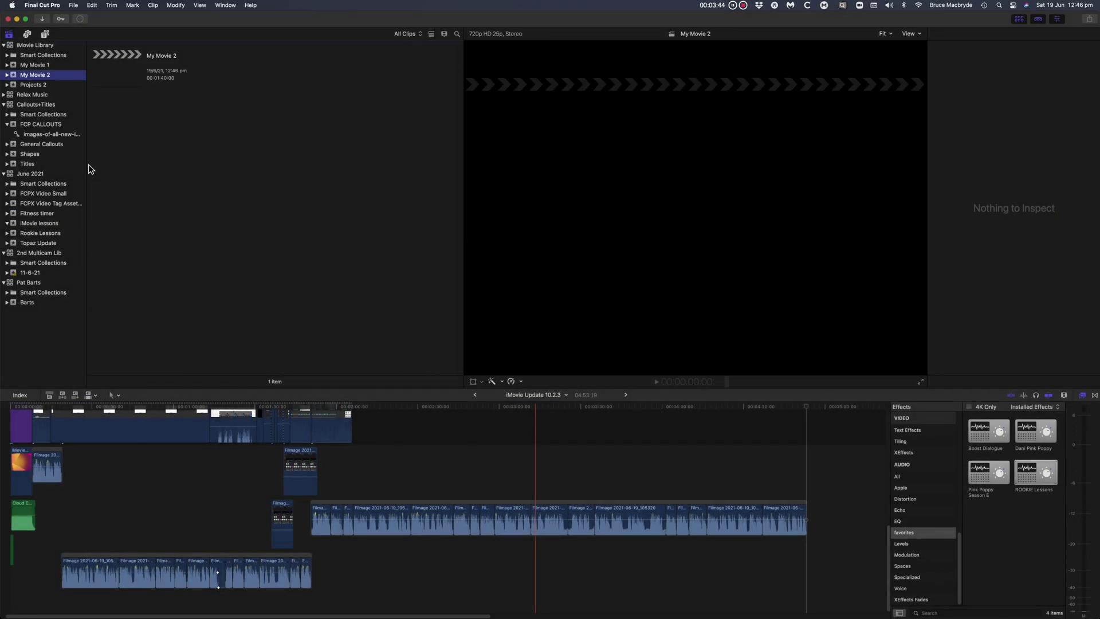
Open My Movie 2 and change the background's first colour to pink-red, previewing the result.
{"action": "double_click", "coordinate": [115, 67]}
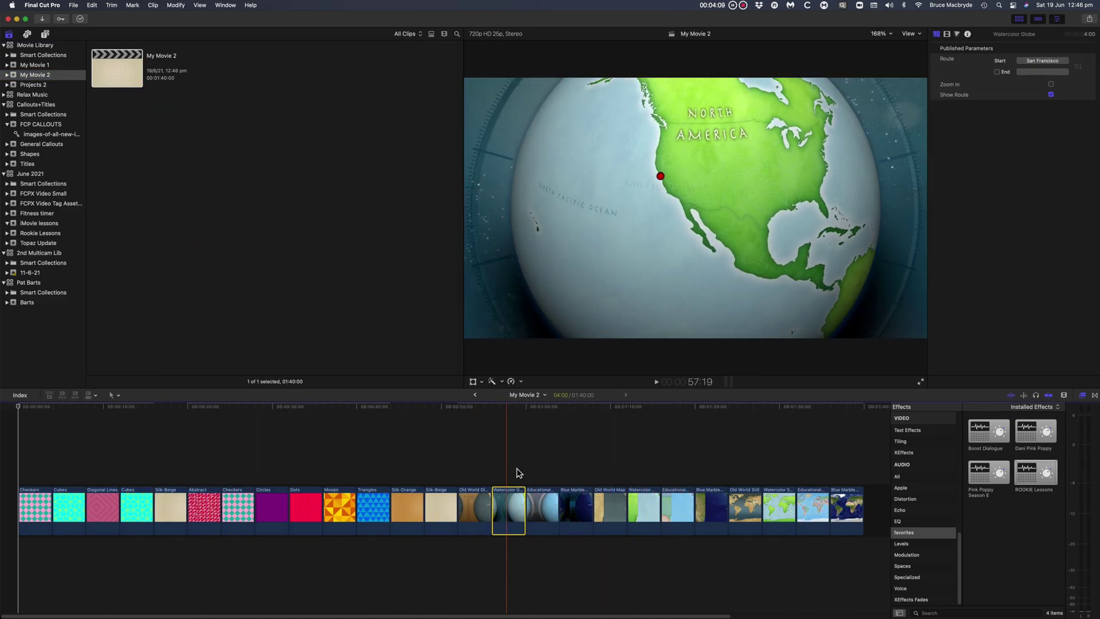
{"action": "left_click", "coordinate": [1043, 61]}
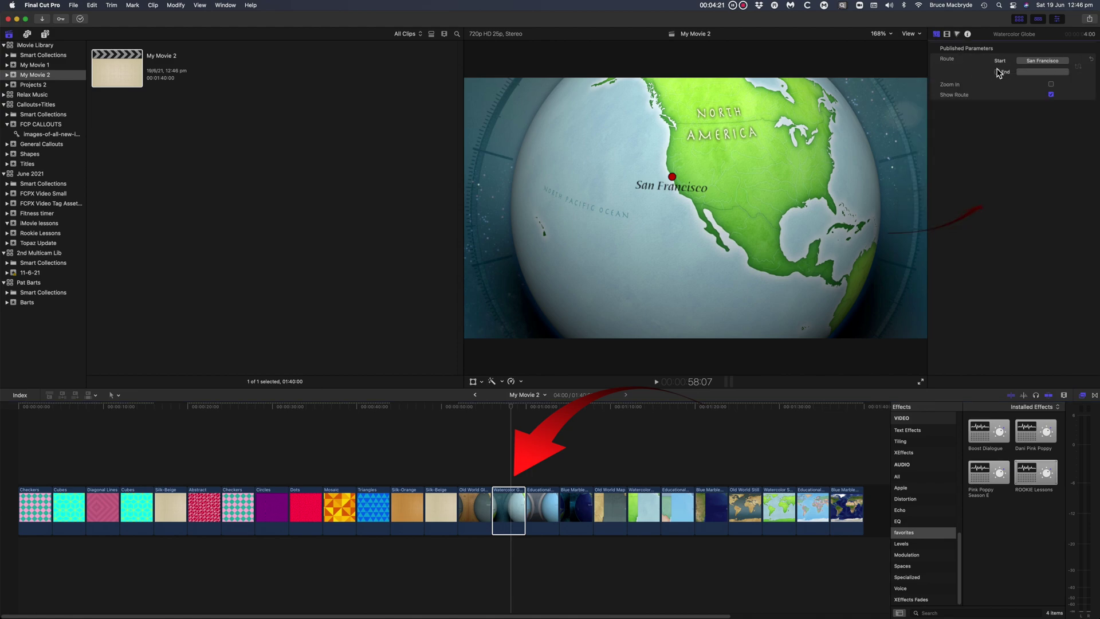
{"action": "key", "text": "space"}
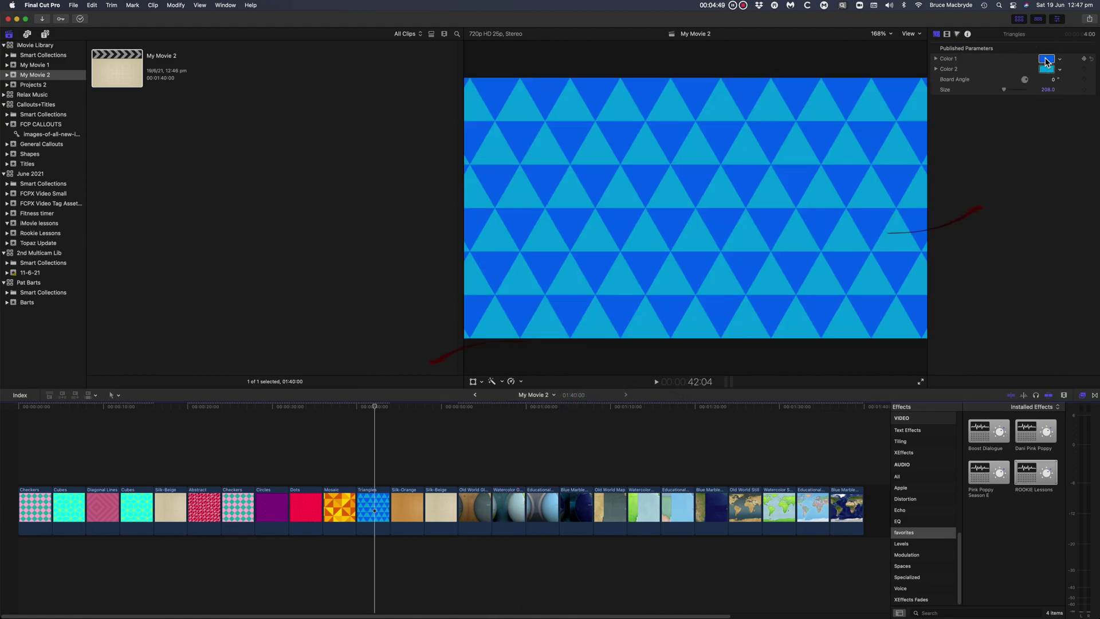
{"action": "left_click", "coordinate": [220, 195]}
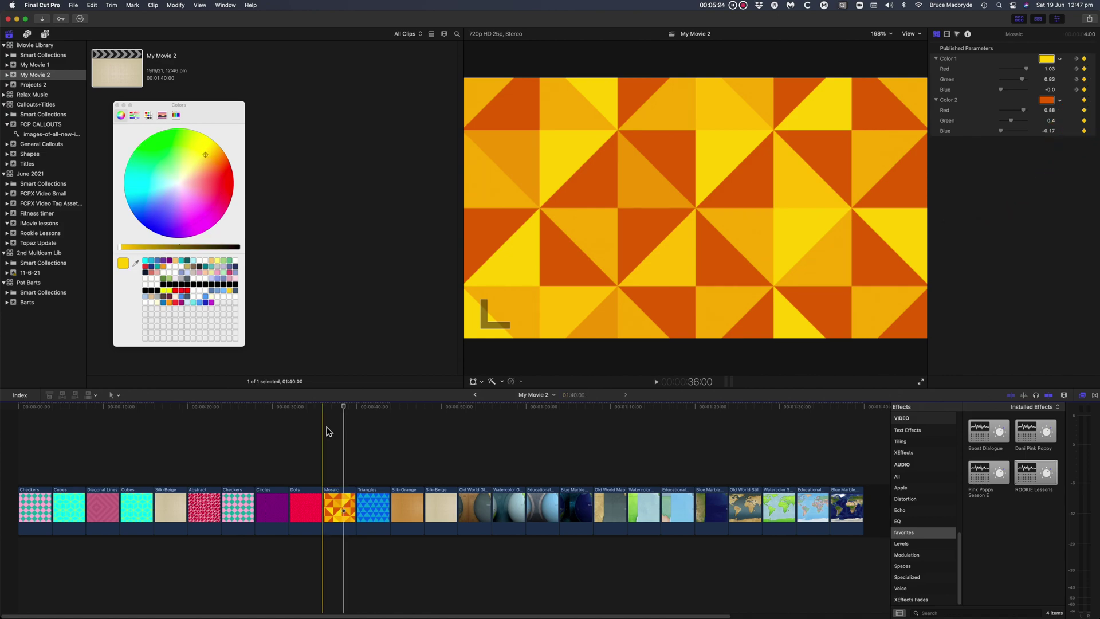
{"action": "key", "text": "space"}
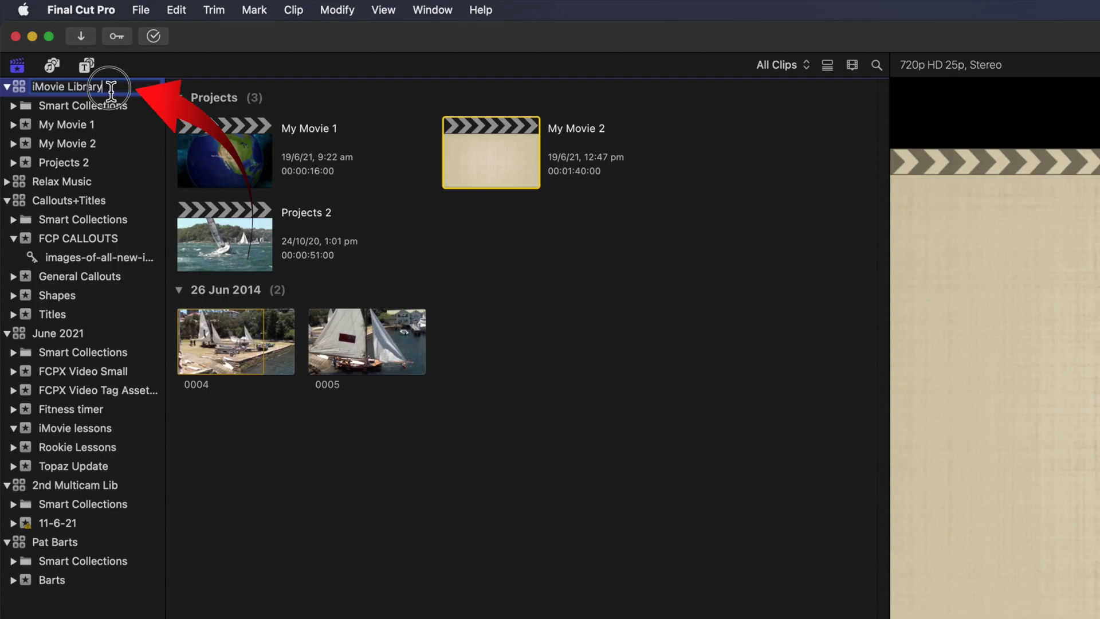
Rename the iMovie Library in Final Cut Pro to Backgrounds.
{"action": "left_click", "coordinate": [18, 46]}
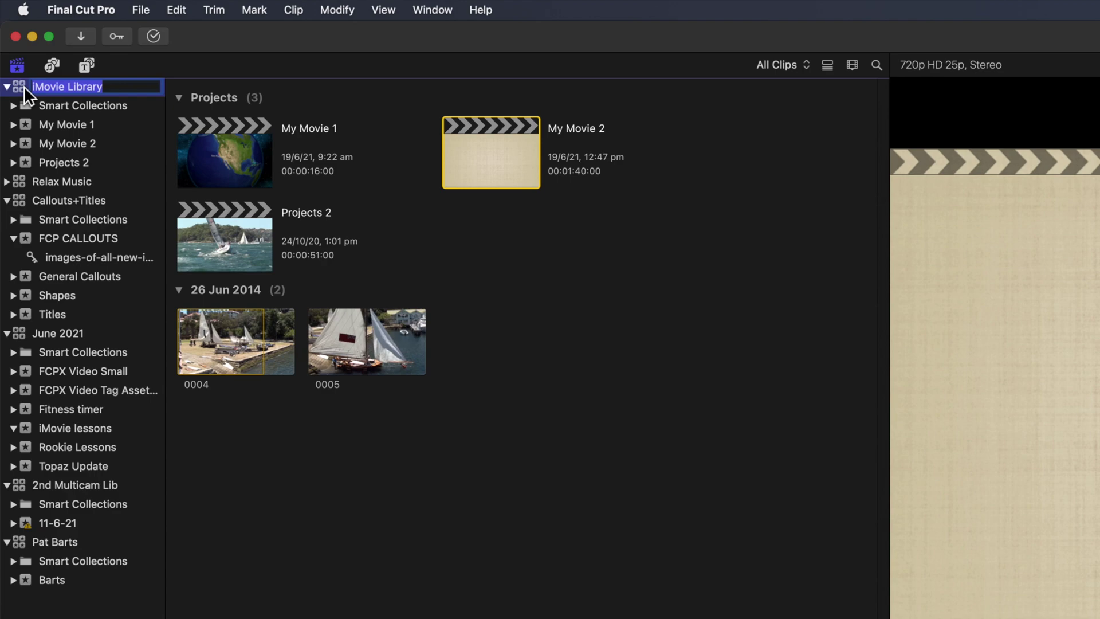
{"action": "type", "text": "Backgrounds"}
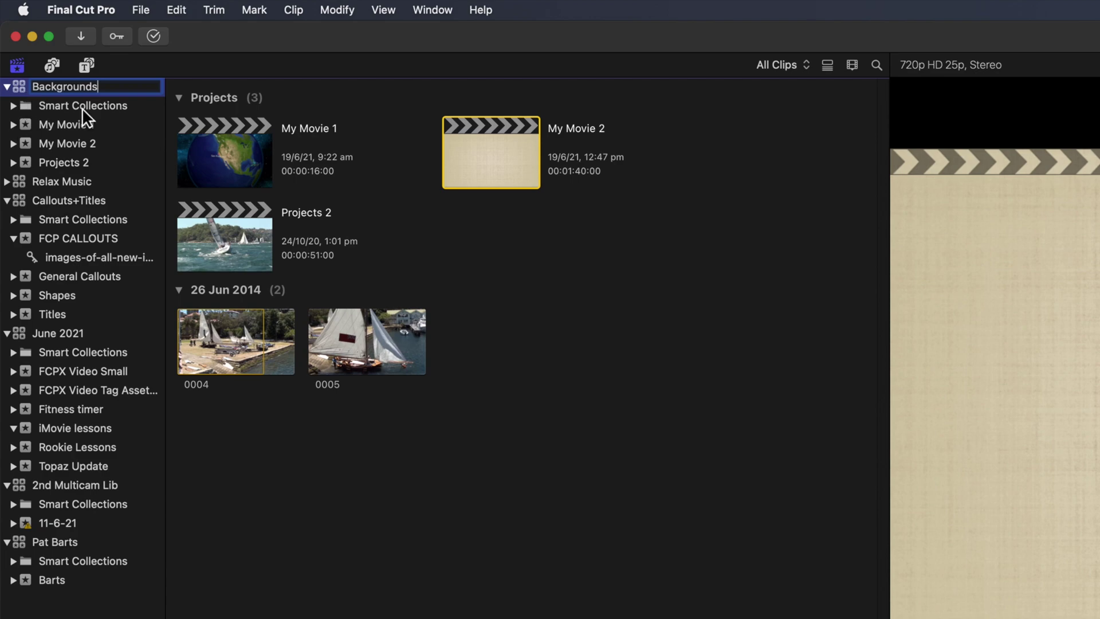
{"action": "left_click", "coordinate": [132, 107]}
Copy My Movie 2 with its media into the FCP CALLOUTS event of Callouts+Titles.
{"action": "left_click", "coordinate": [497, 163]}
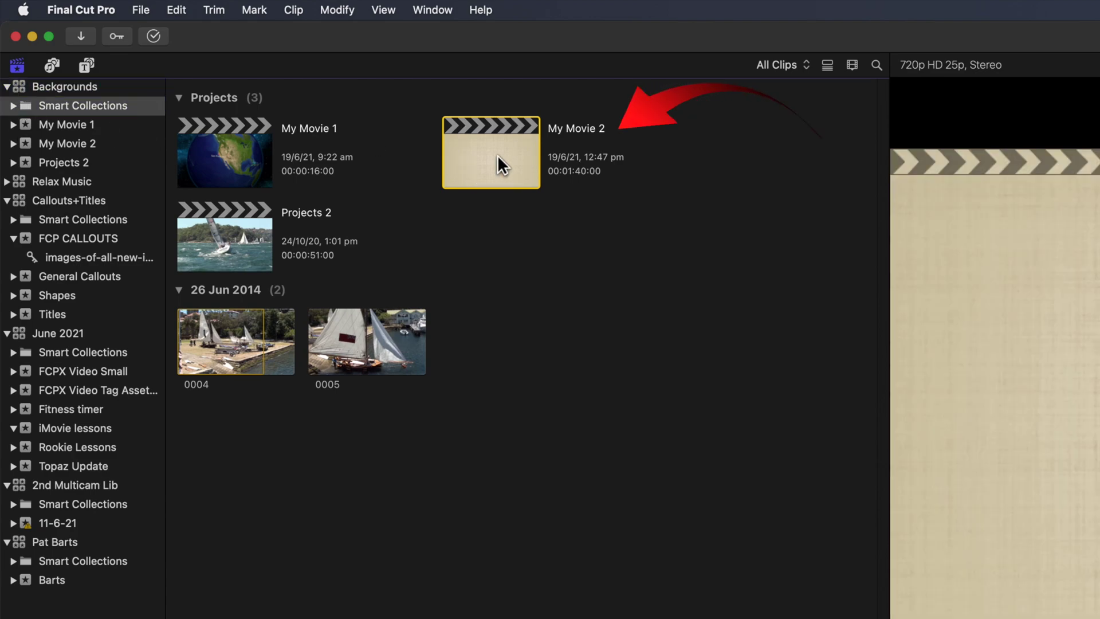
{"action": "double_click", "coordinate": [501, 153]}
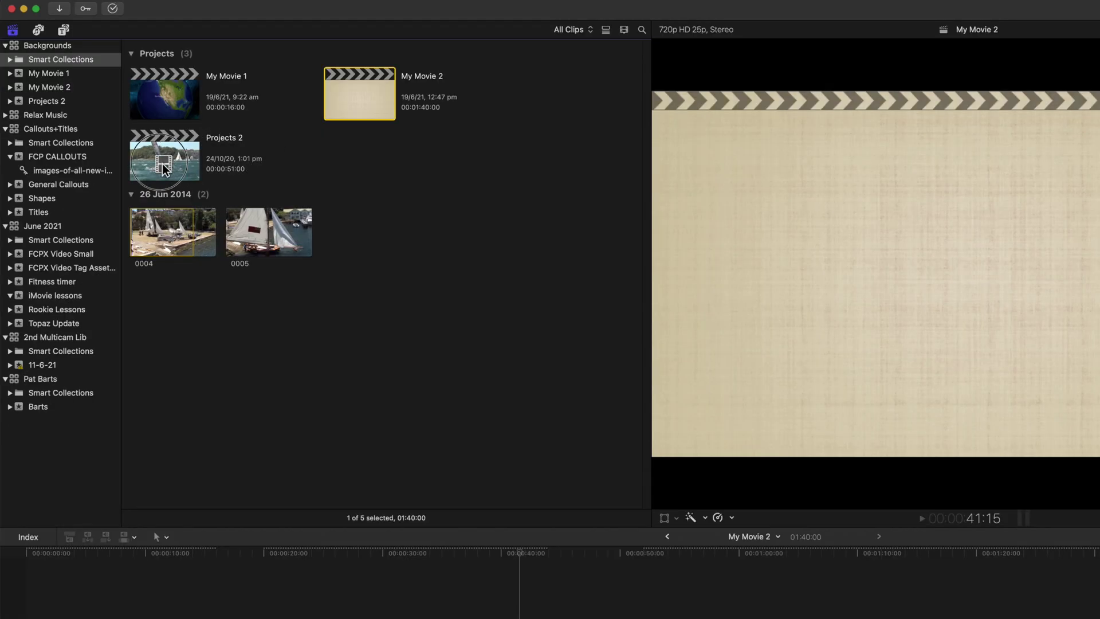
{"action": "left_click_drag", "start_coordinate": [163, 164], "coordinate": [76, 153]}
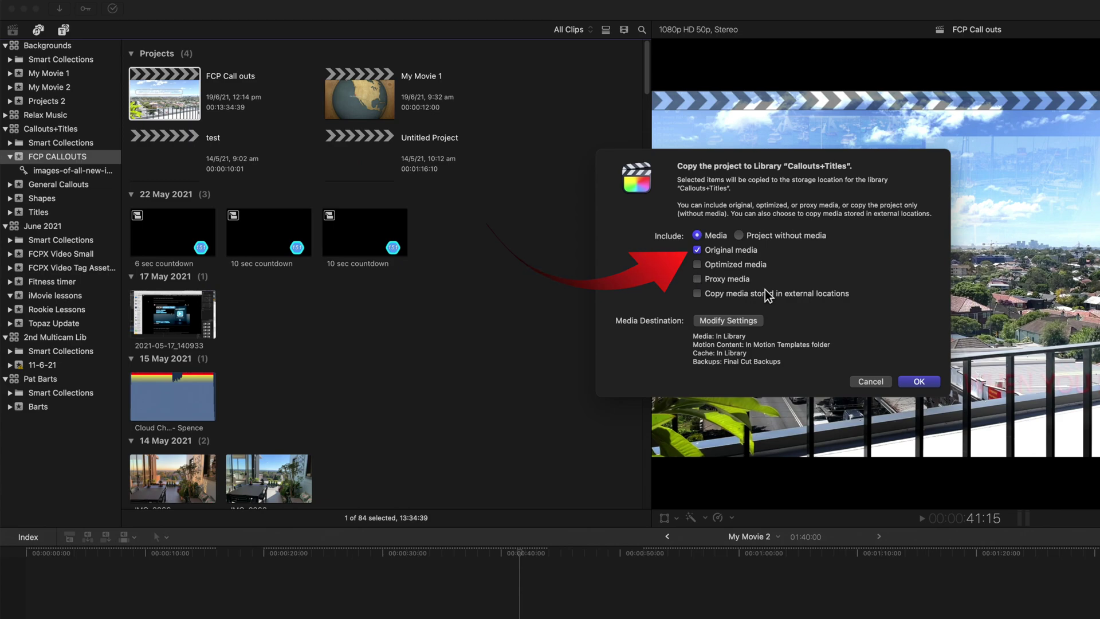
{"action": "left_click", "coordinate": [919, 381]}
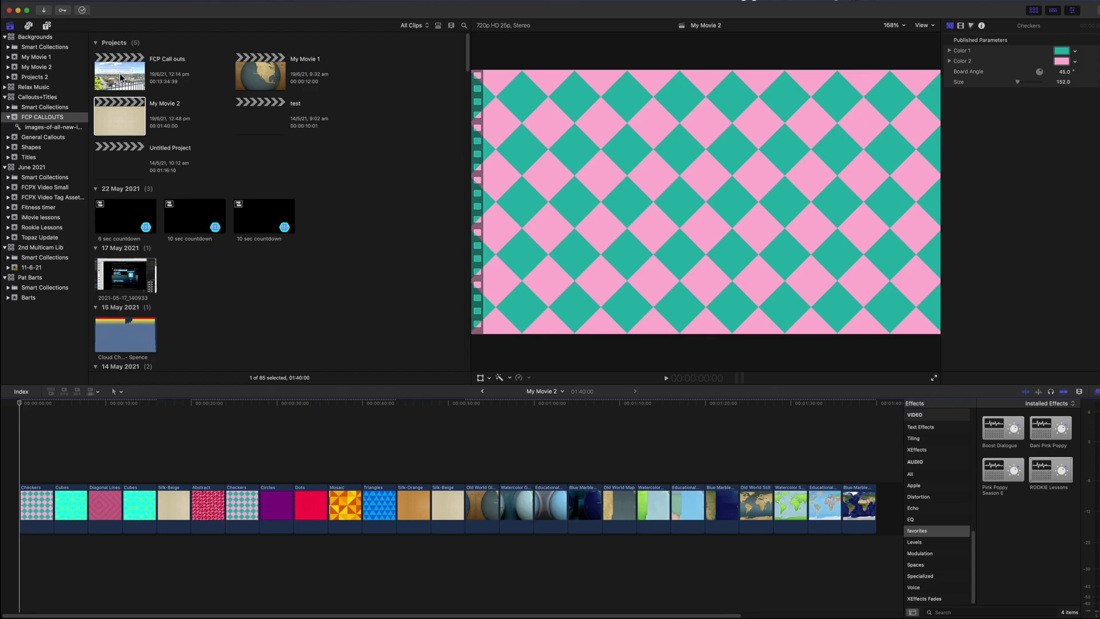